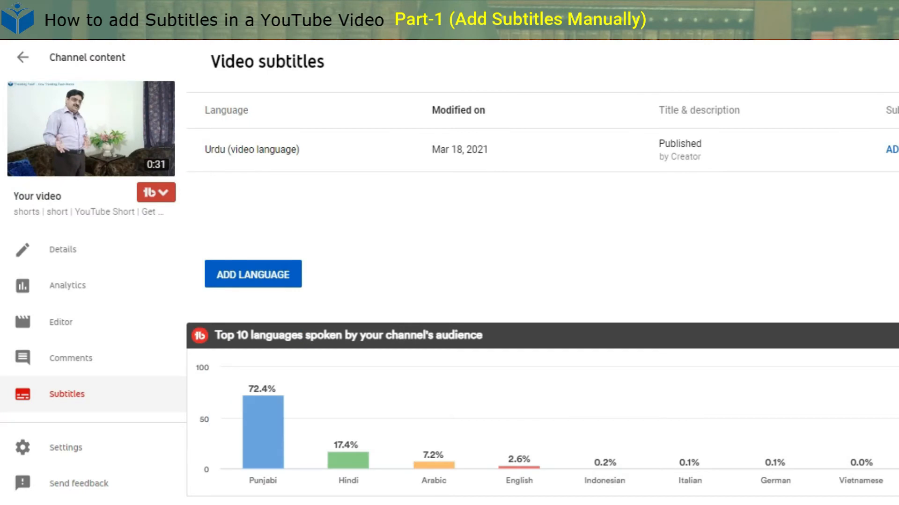
Add subtitles for the video's Urdu language entry, choosing to type the captions manually
mouse_move(262, 412)
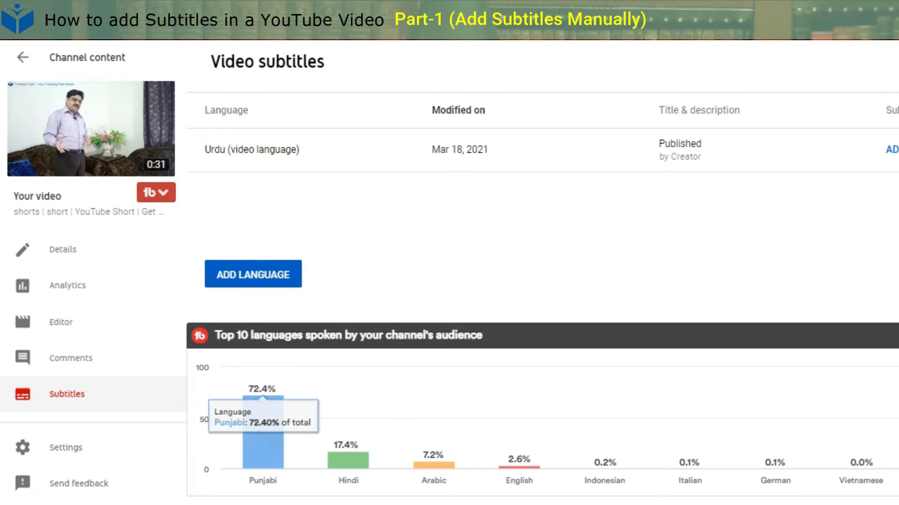
mouse_move(348, 455)
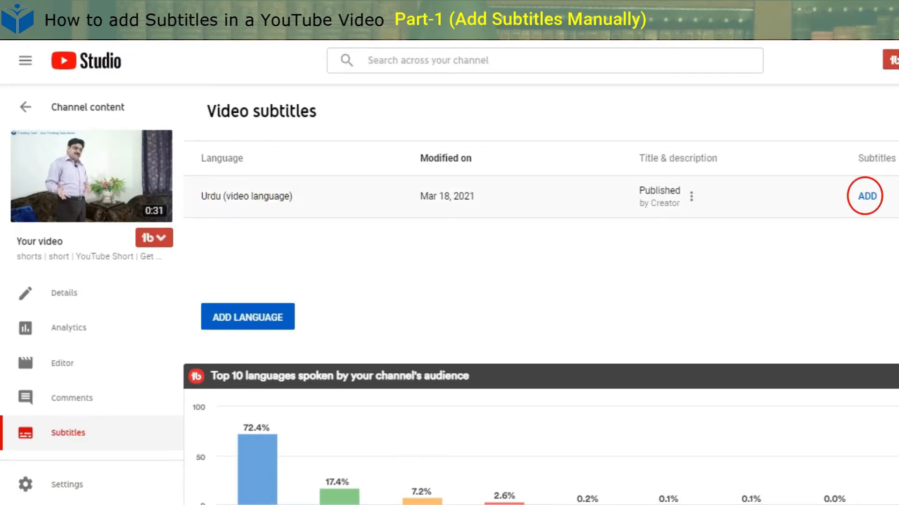
click(867, 196)
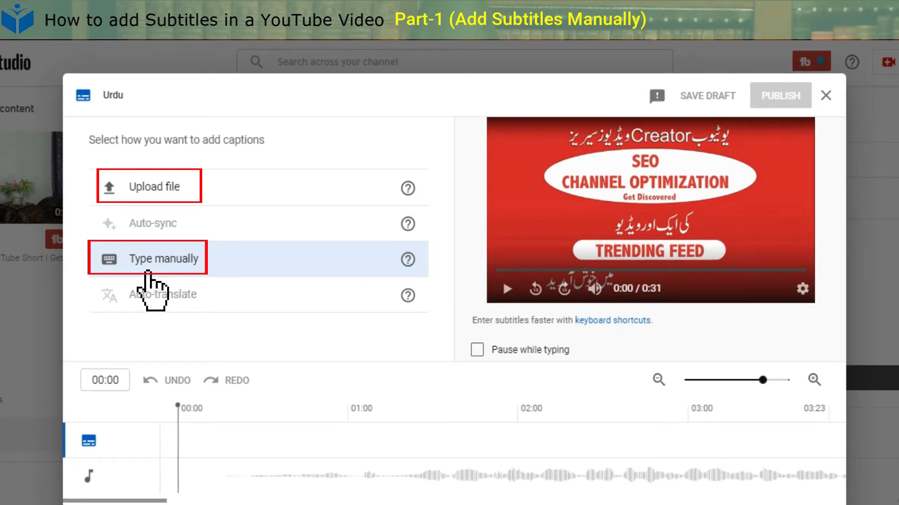
click(148, 274)
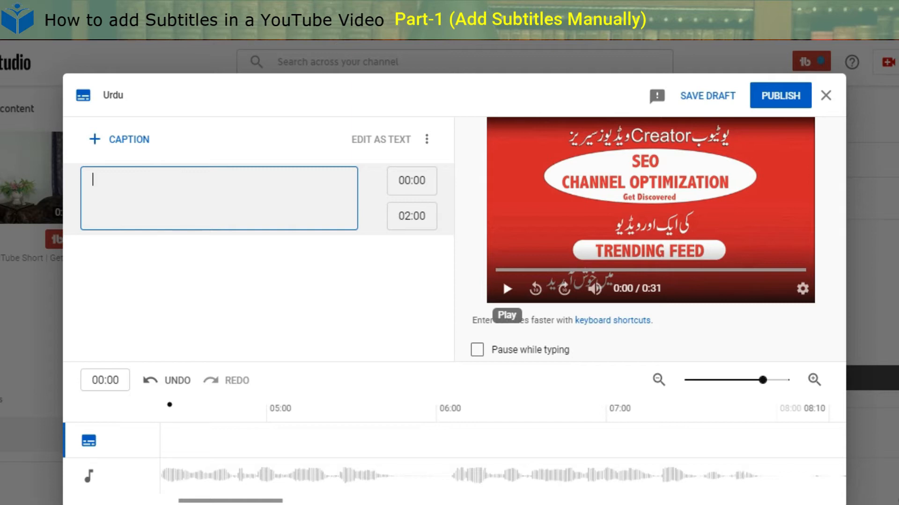
Play the video's opening two seconds and enter "Assalam-o-Alaikum friends" as the first caption, running from 00:00 to 02:00
click(503, 279)
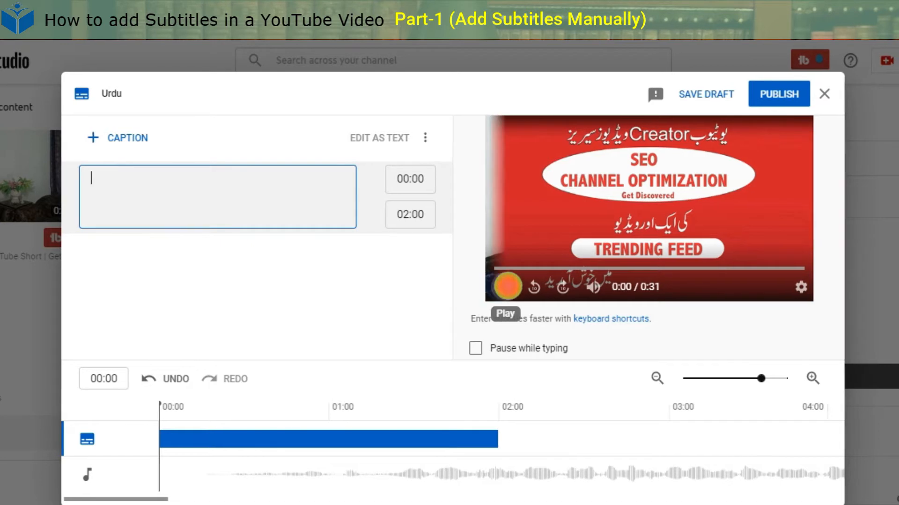
click(507, 287)
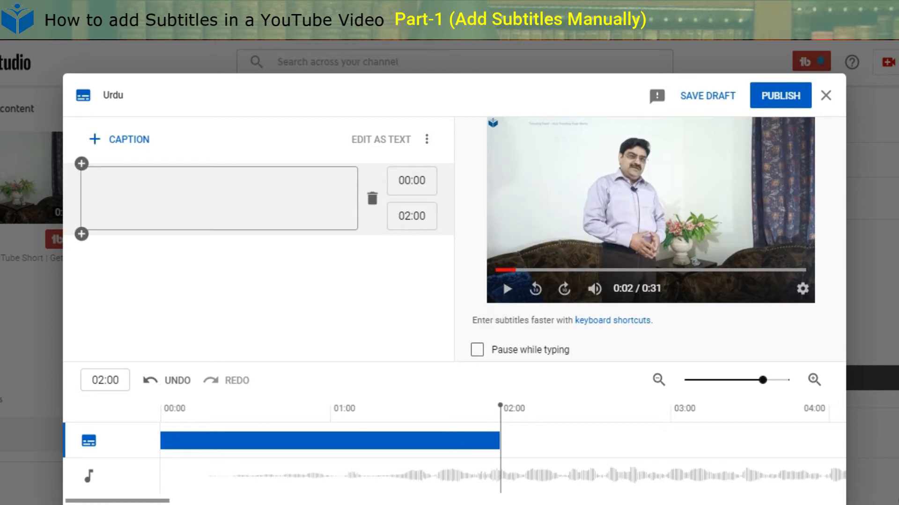
click(197, 196)
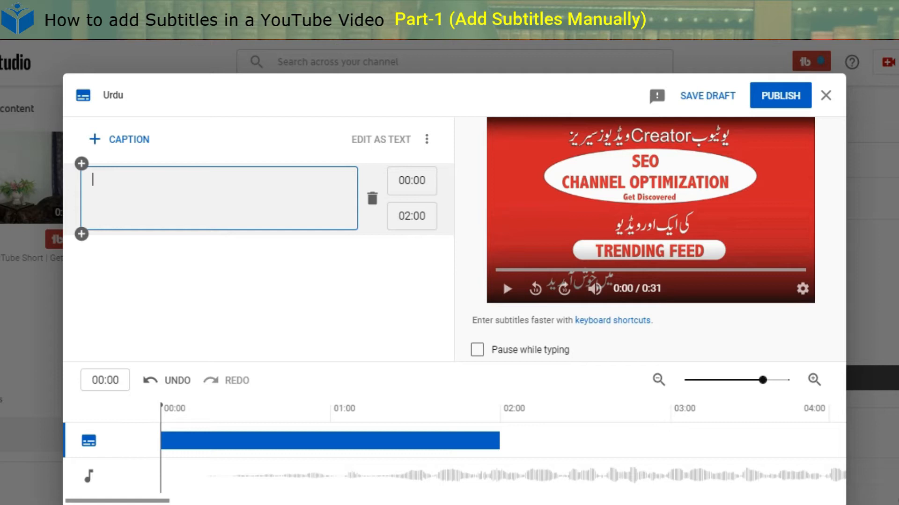
text(Assalam-)
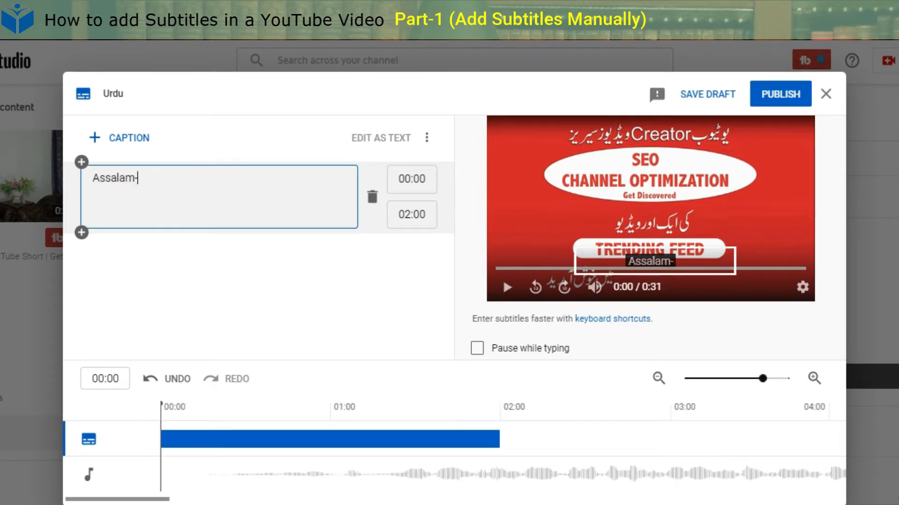
text(o-A)
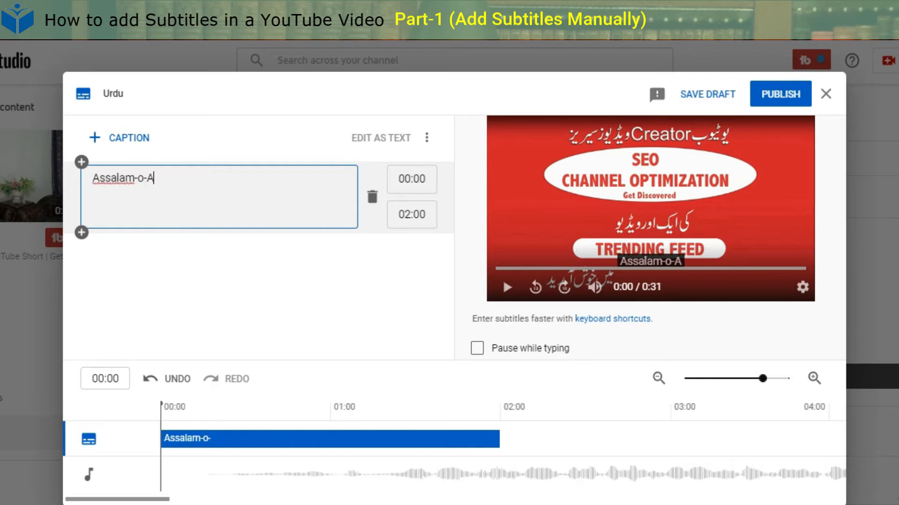
text(laik)
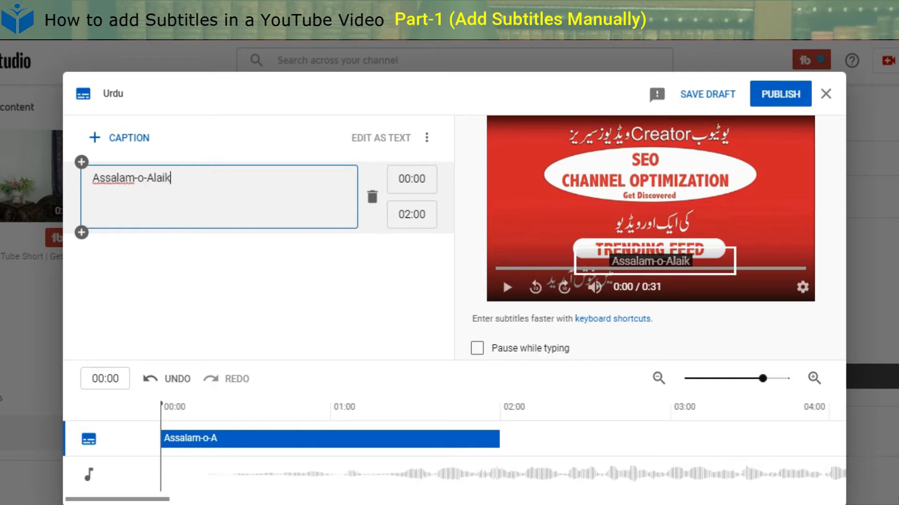
text(um)
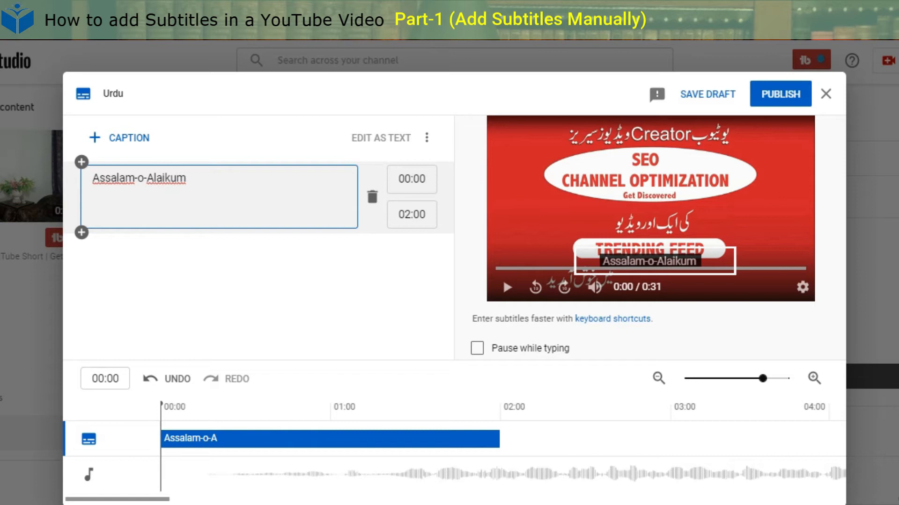
text( friends)
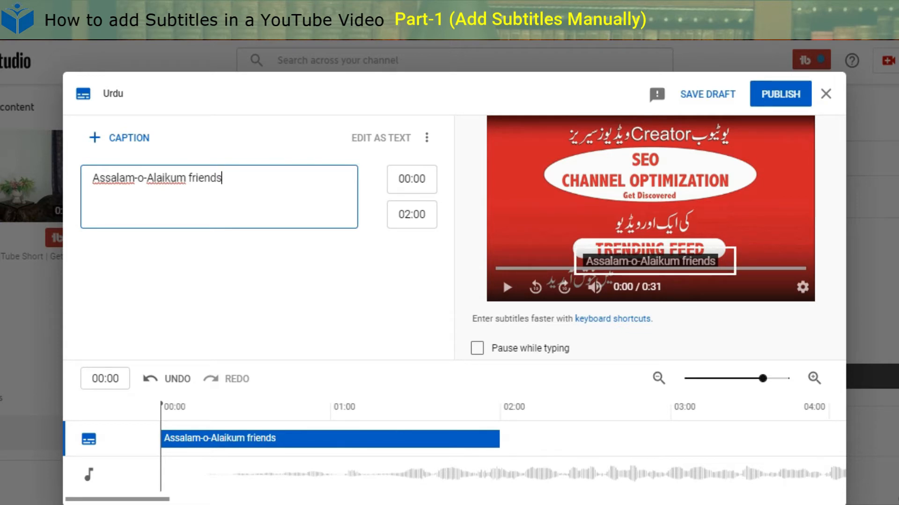
Add a second caption at 02:00 with the speaker's name introduction followed by "with an other video of complete series Search & Discovery"
key(Return)
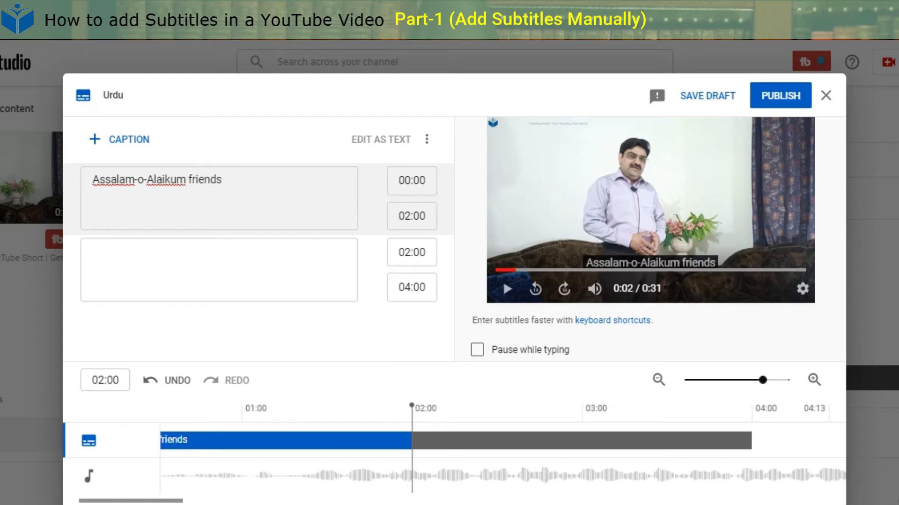
click(507, 289)
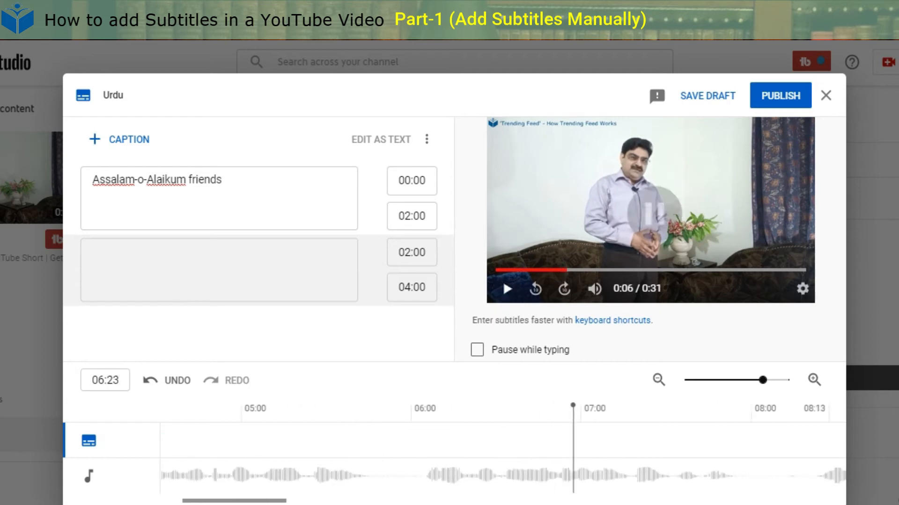
click(94, 251)
text(I am Khalid)
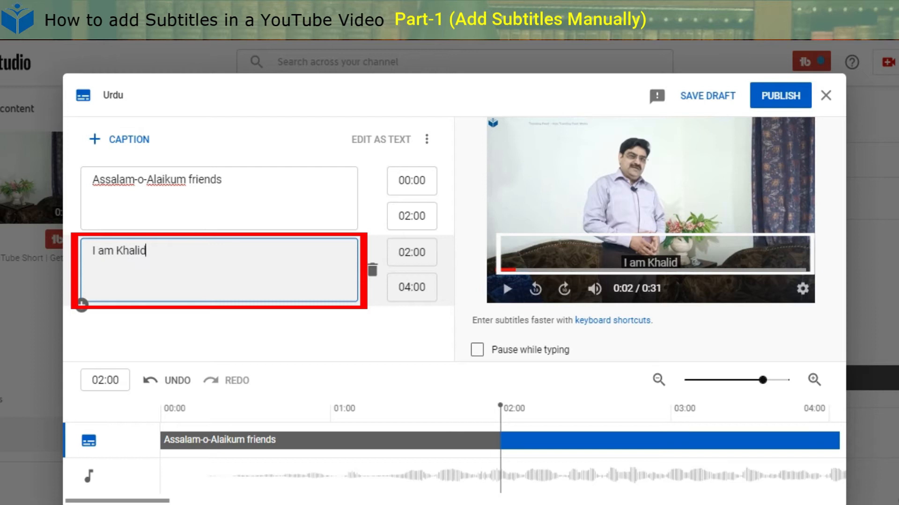
text( with an other )
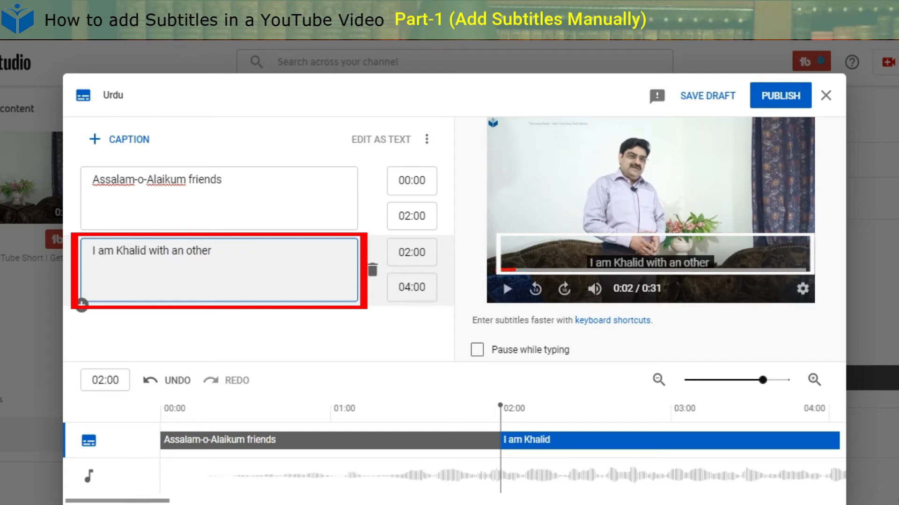
text(video of complete )
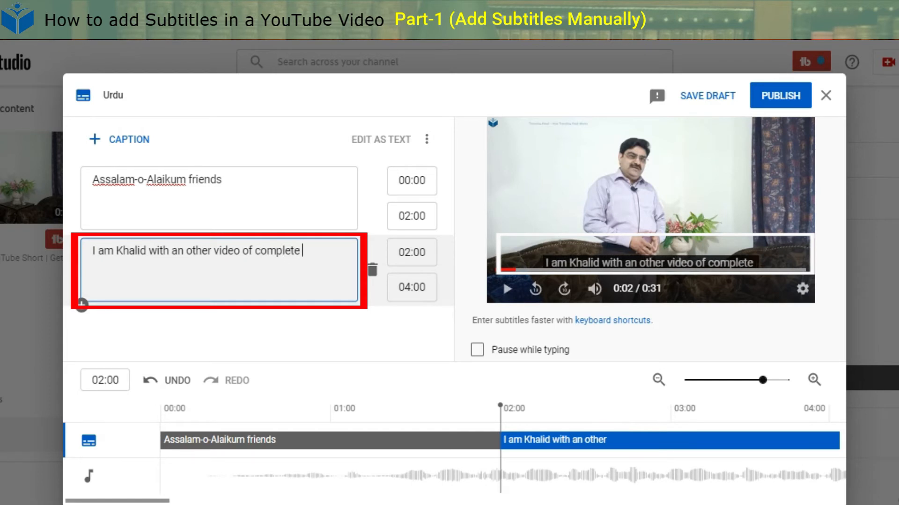
text(series)
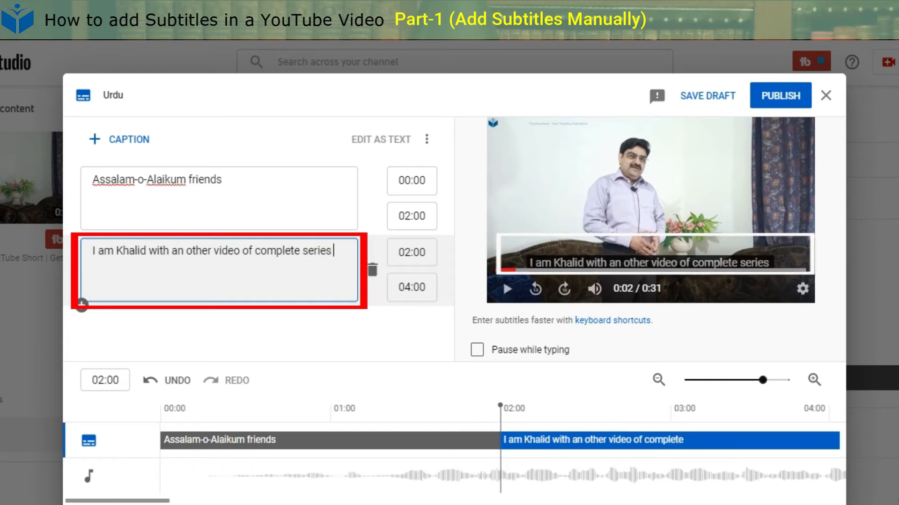
text( Search)
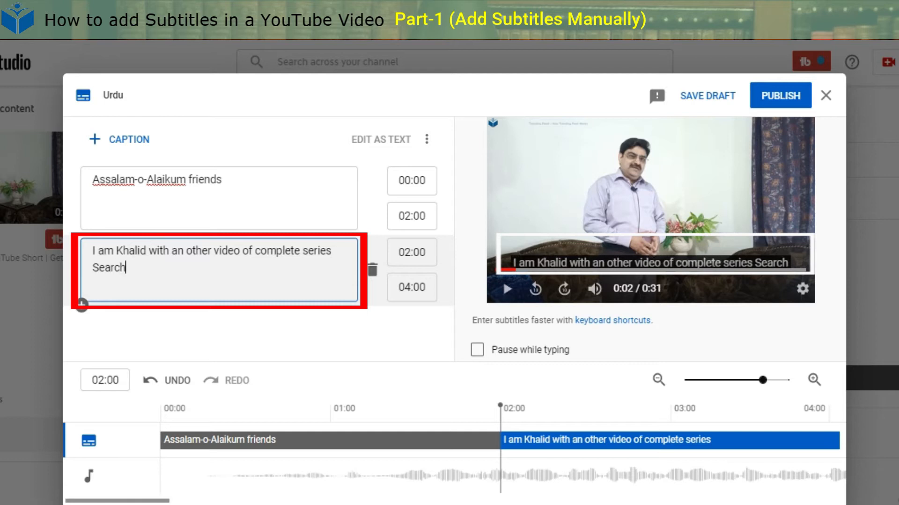
text( & D)
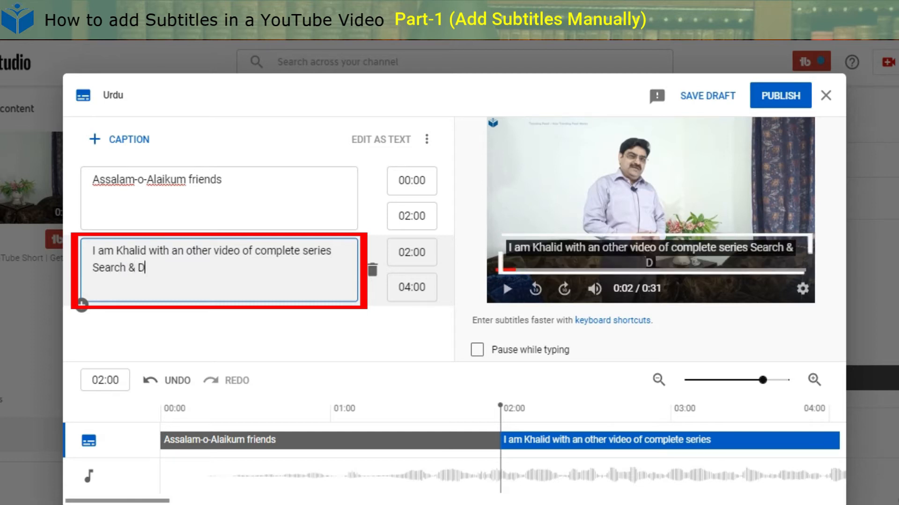
text(iscovery)
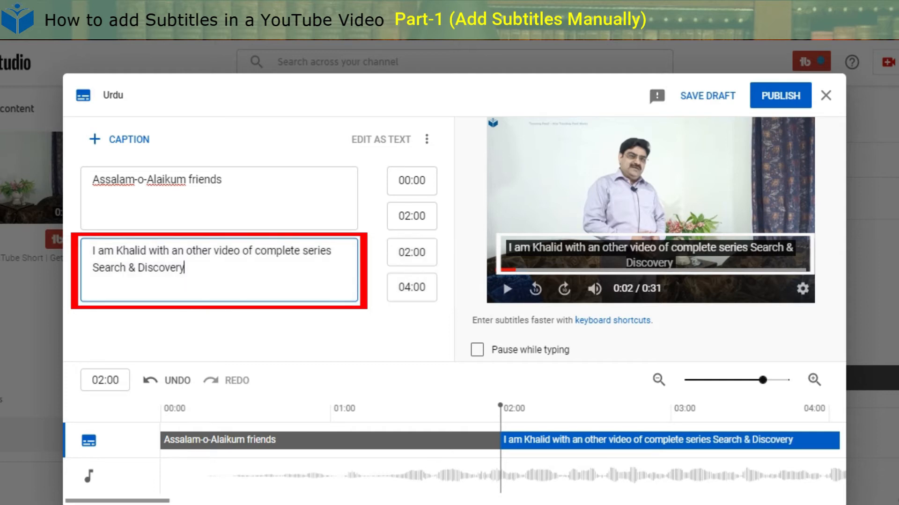
Play the video to the end of the second caption's speech at 05:22 and extend that caption's end time to 05:23
click(119, 139)
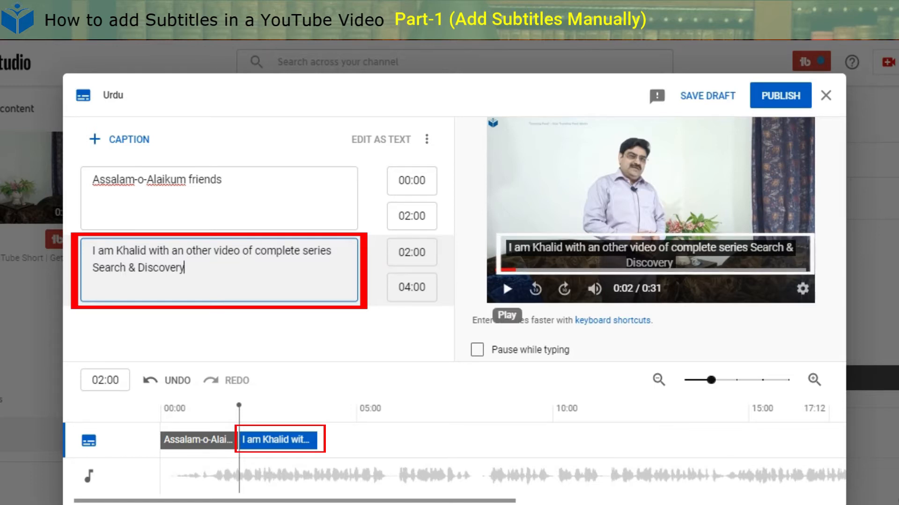
click(505, 287)
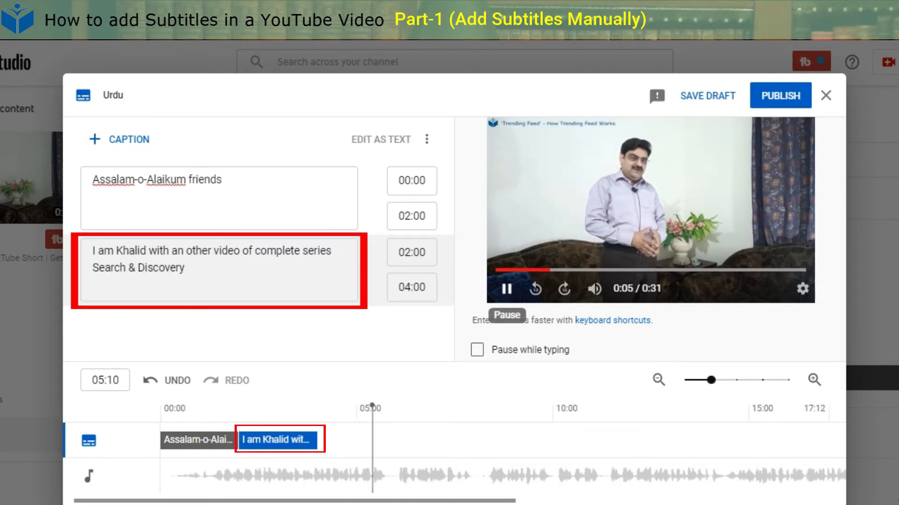
click(507, 287)
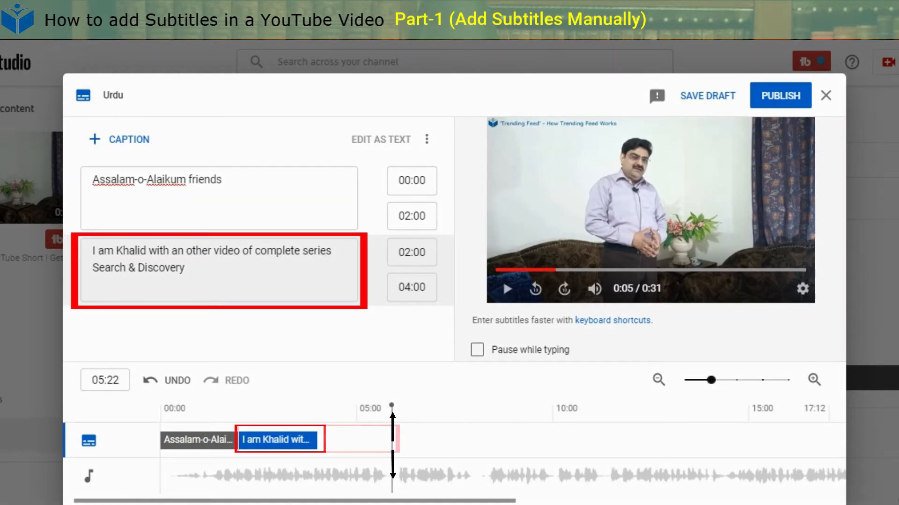
drag(317, 440, 391, 440)
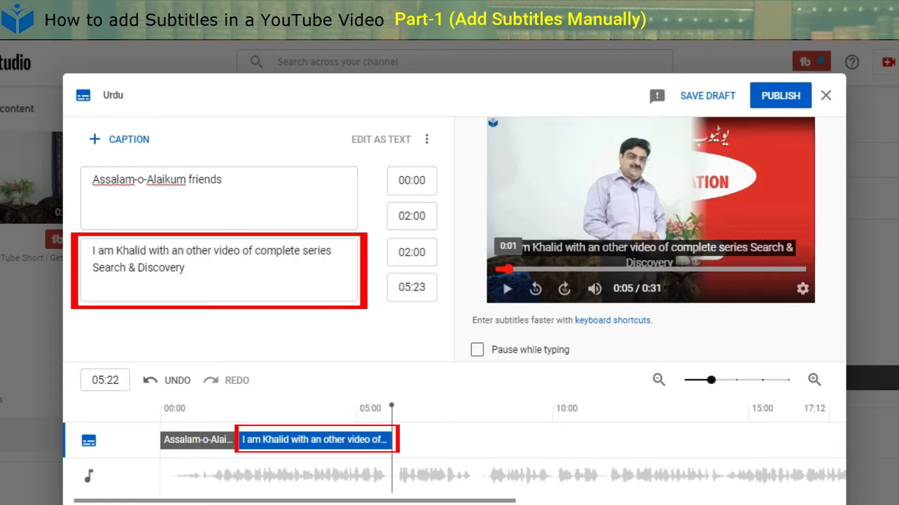
Add a third caption starting at 06:00 with the text "and your watching THE LEARNING POINT PK"
click(507, 289)
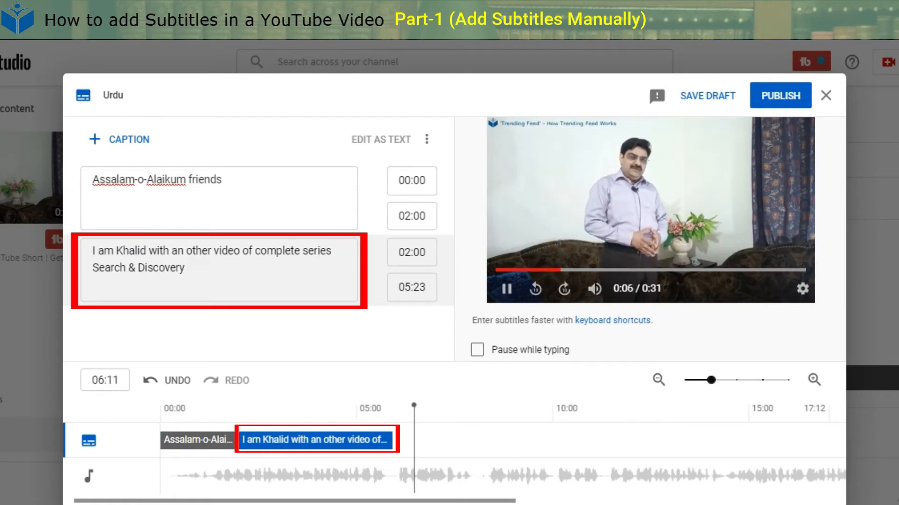
click(503, 280)
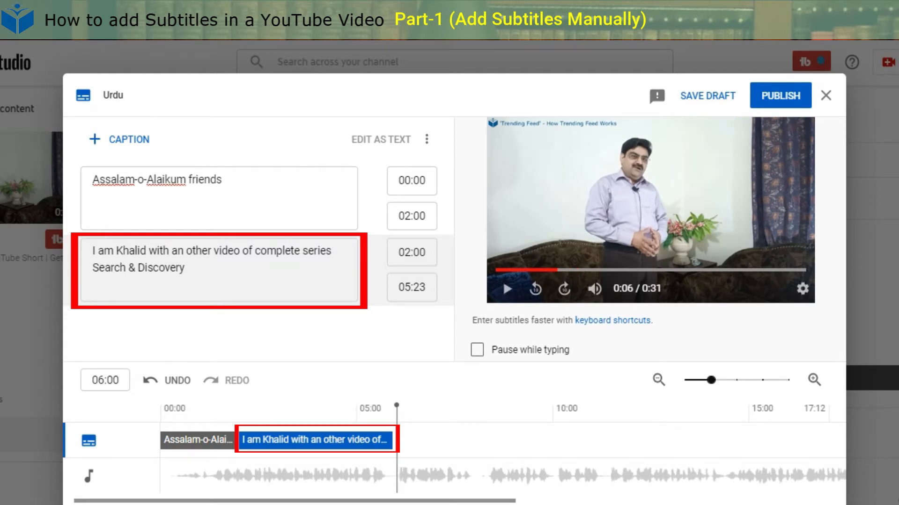
click(92, 139)
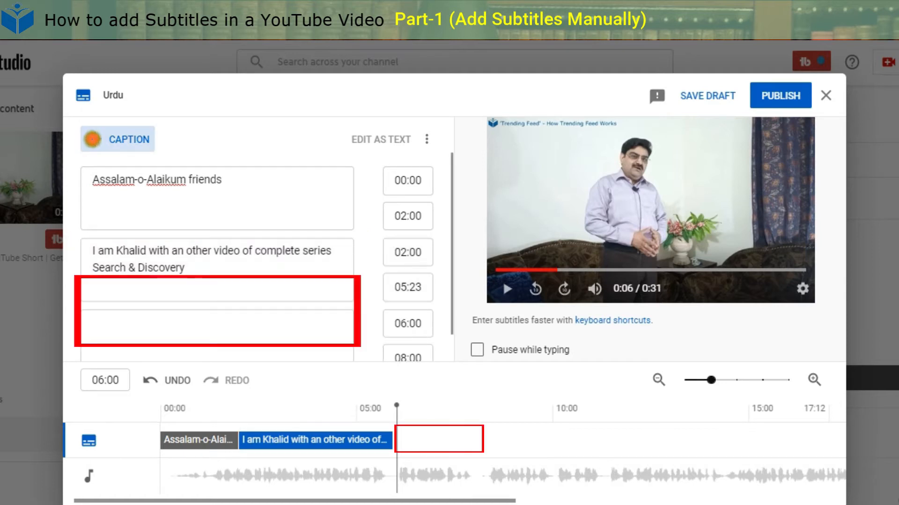
text(and your)
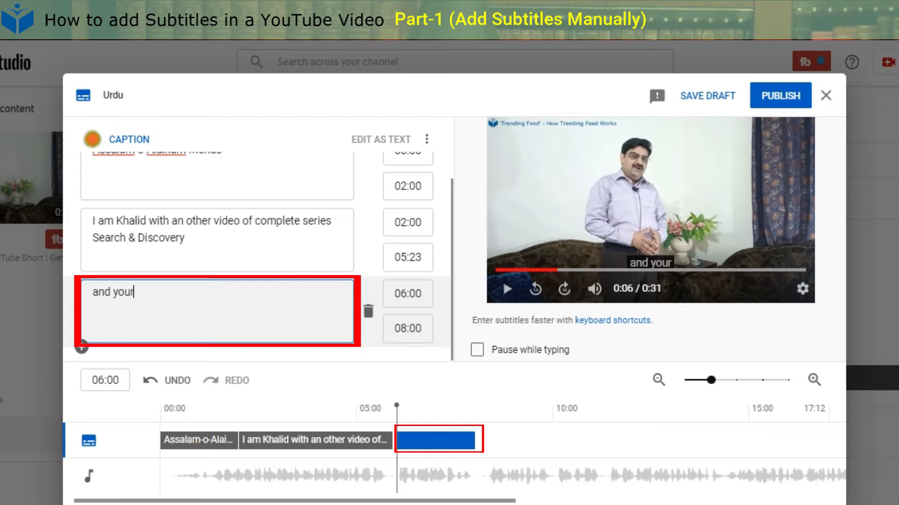
text( watching TH)
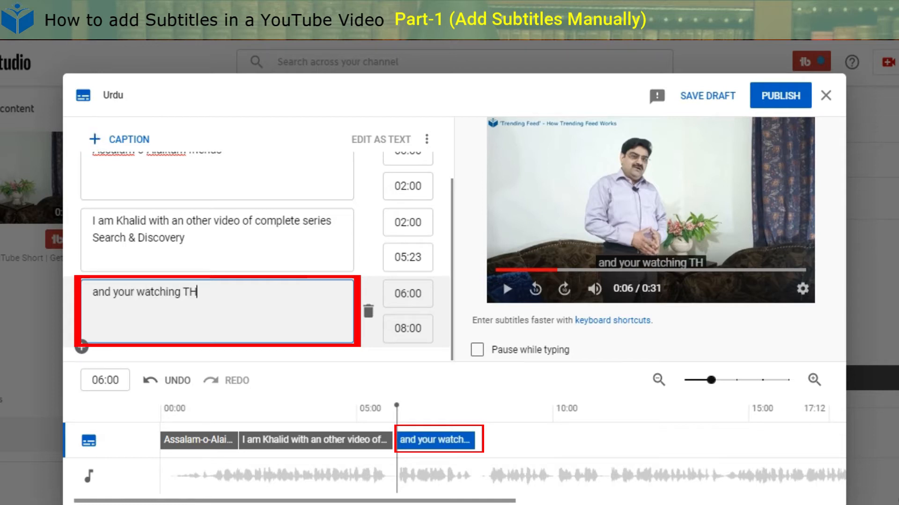
text(E LEARNING POINT PK)
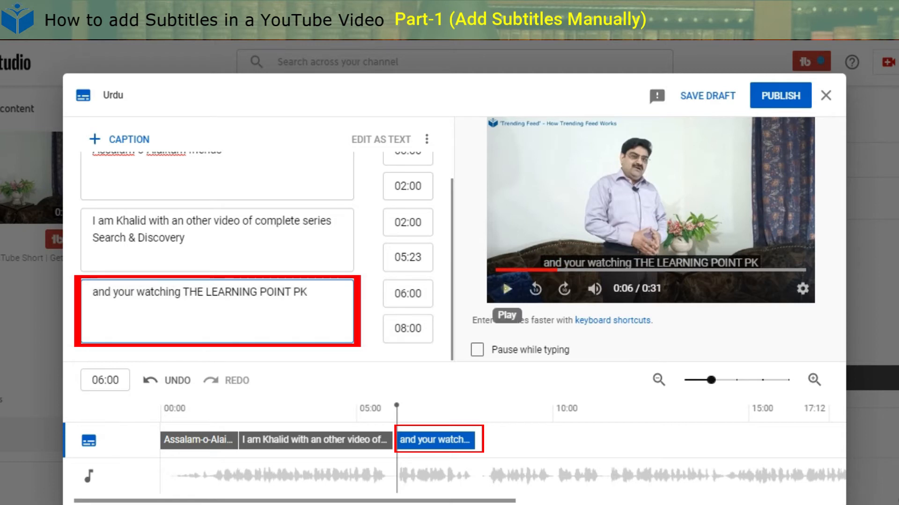
Play the video past the third caption and publish the Urdu subtitles
click(506, 289)
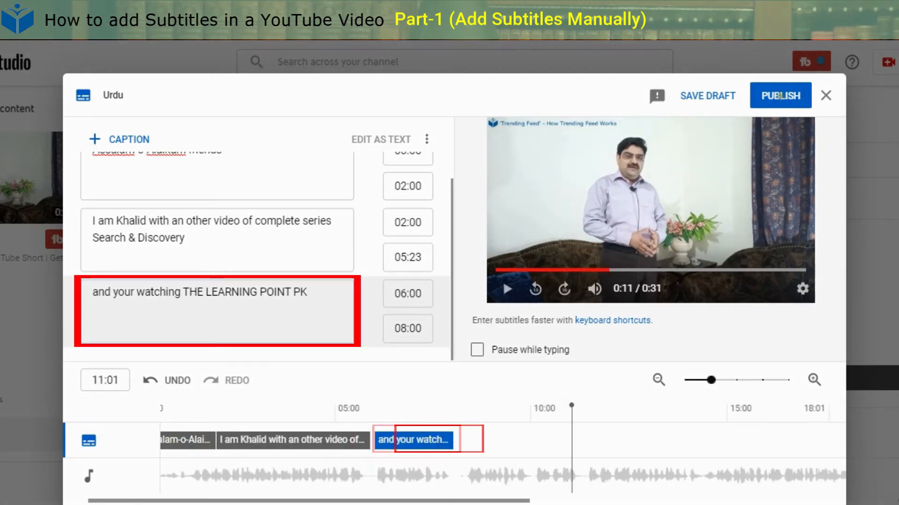
click(779, 96)
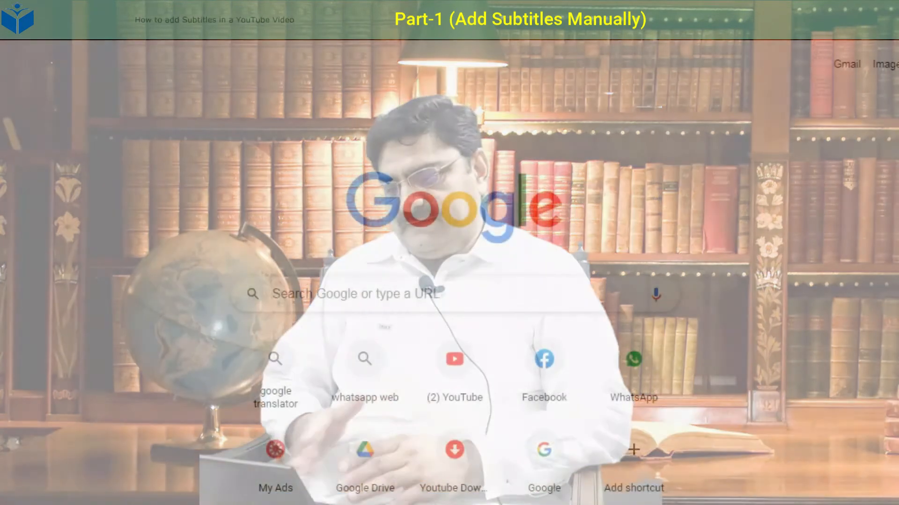
Search Google for "GOOGLE TRNSLATOR" to get the translation tool
click(271, 294)
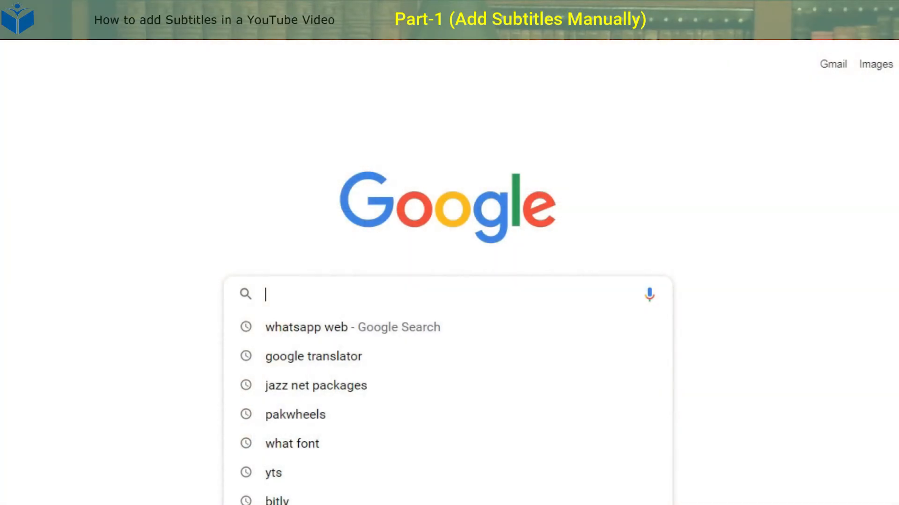
text(GOOGLE TRNSLATOR)
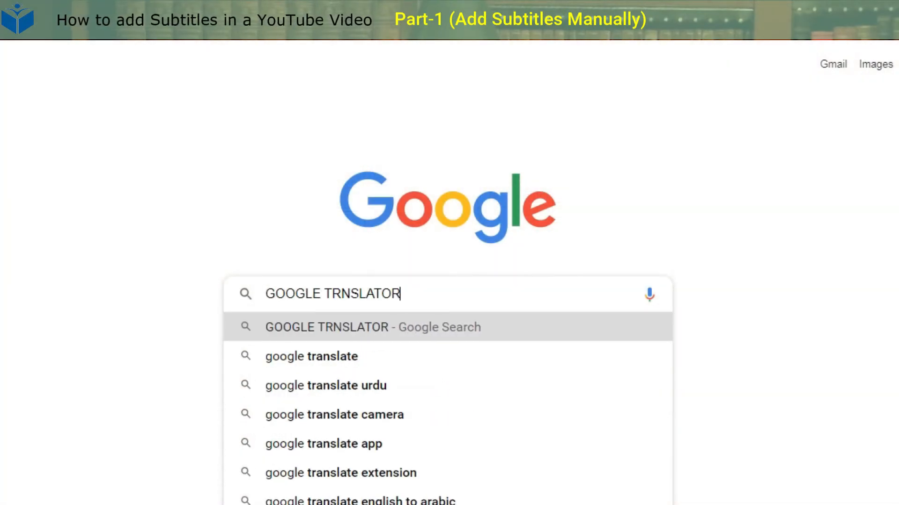
key(Return)
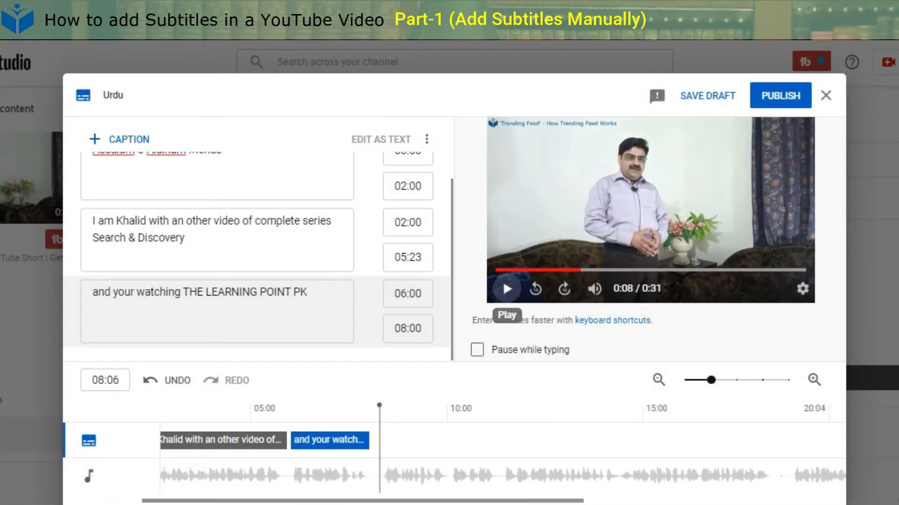
Translate to English "hamari aaj ki video ka topic hai Trending Feed kia hai aur hum apni video is trending tab main kaisay shamil ker saktay hain"
click(507, 289)
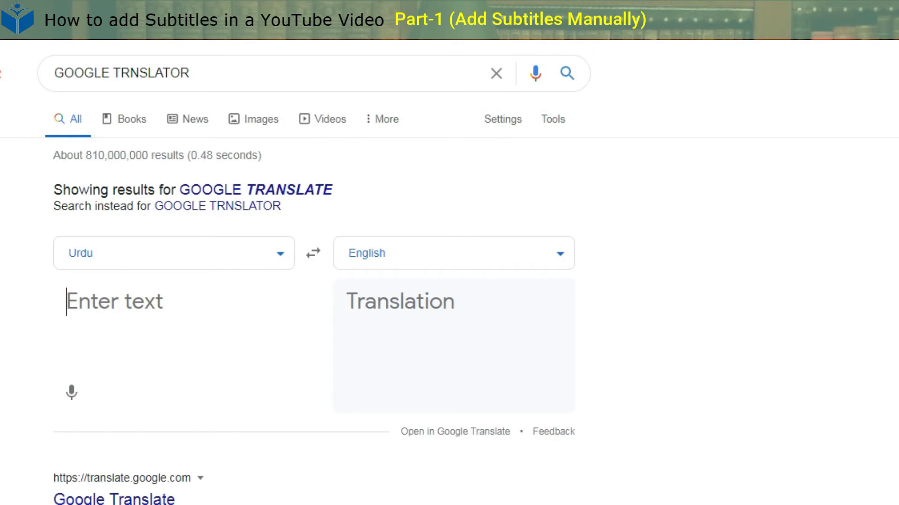
text(hamar)
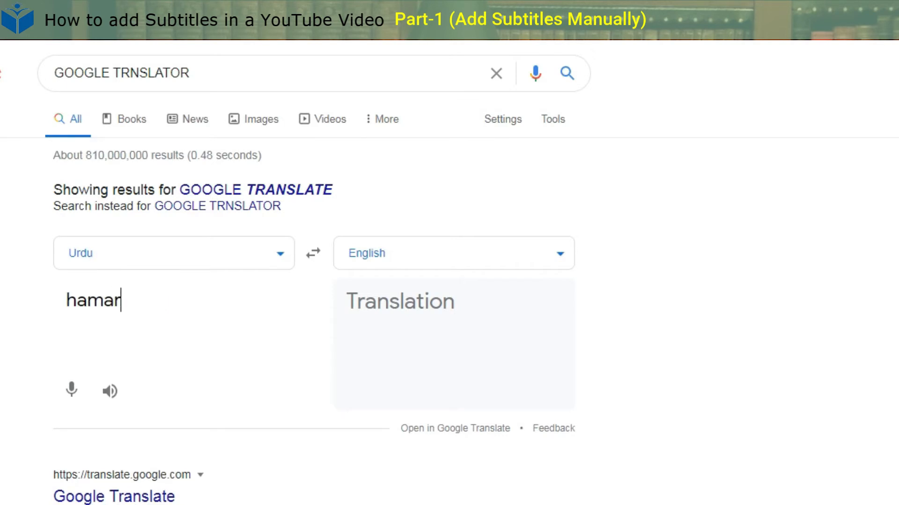
text(i aaj ki )
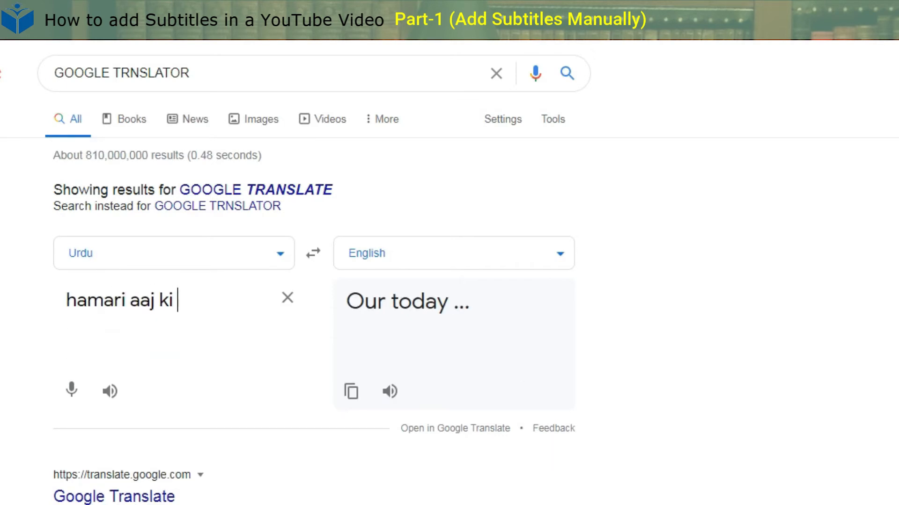
text(video ka topic h)
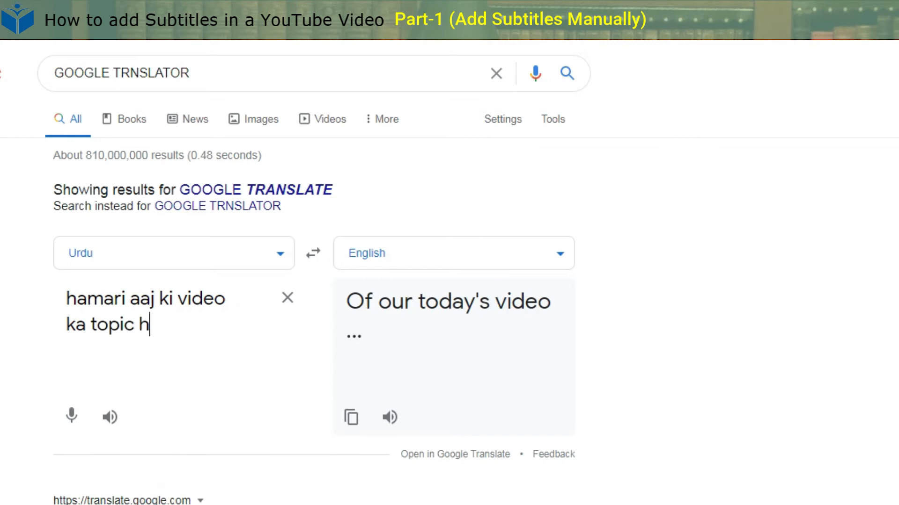
text(ai Trending)
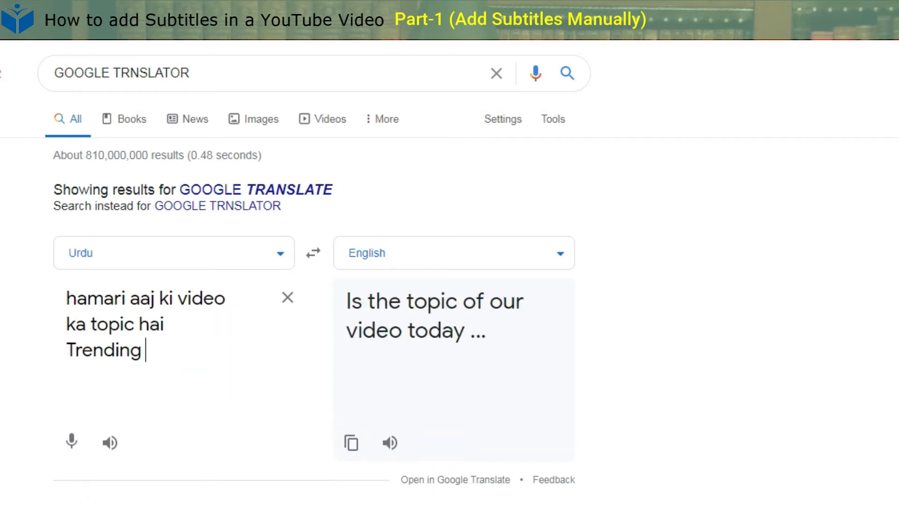
text( Feed kia hai aur)
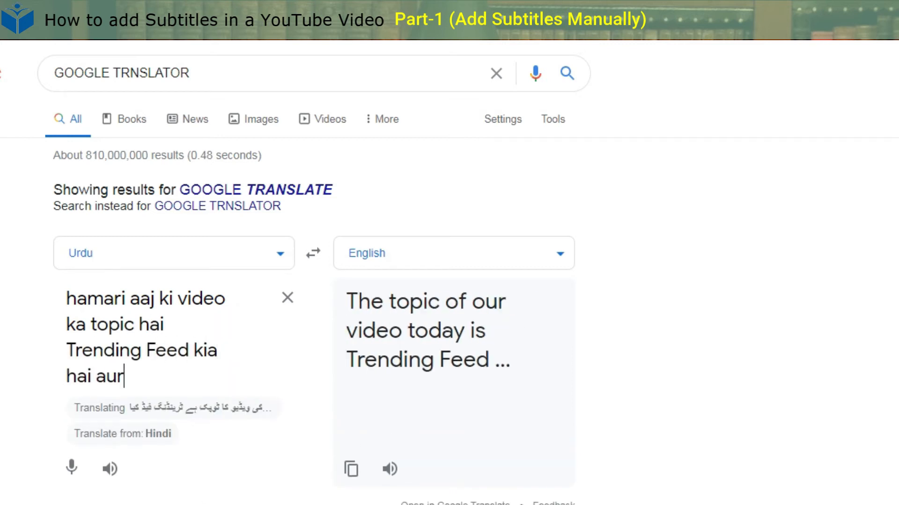
text( hum apni vide)
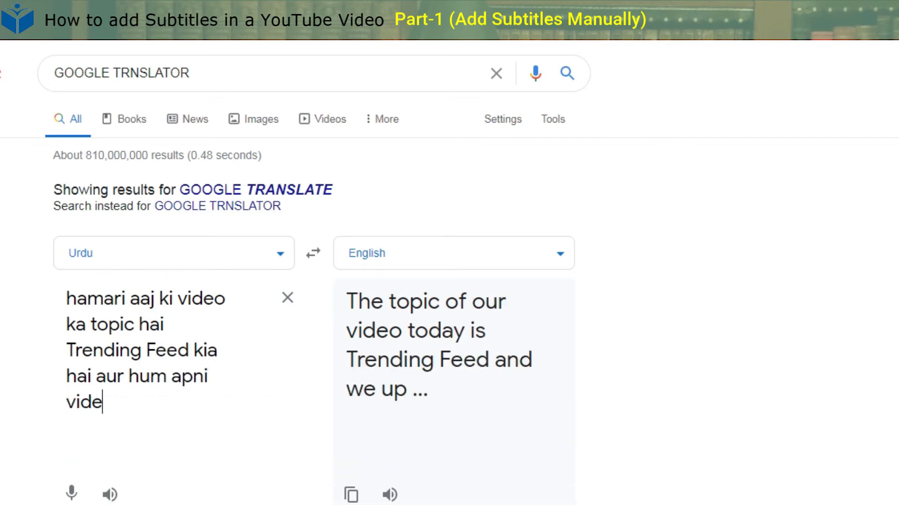
text(o is trending tab main k)
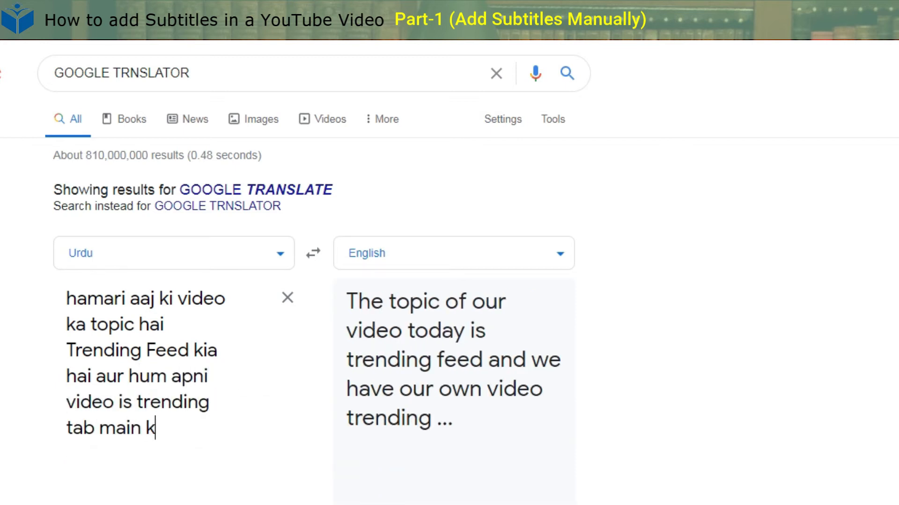
text(aisay shamil ker s)
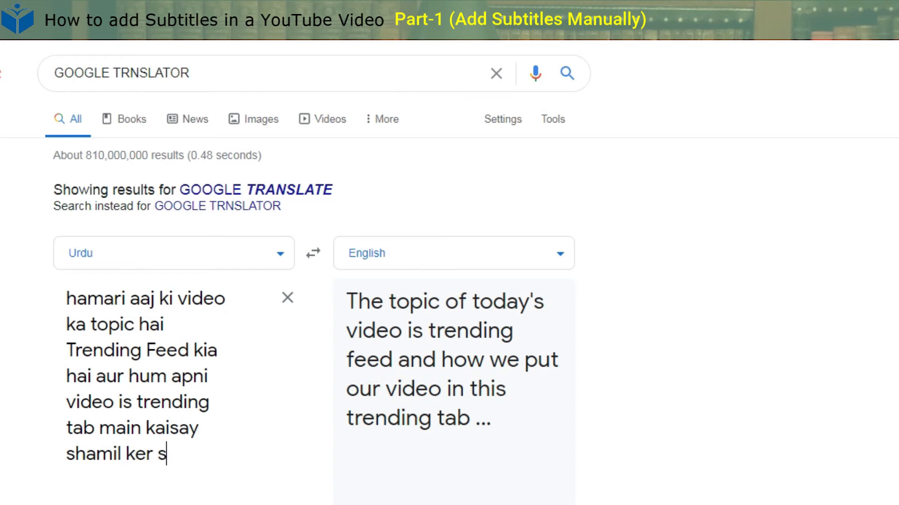
text(aktay hain)
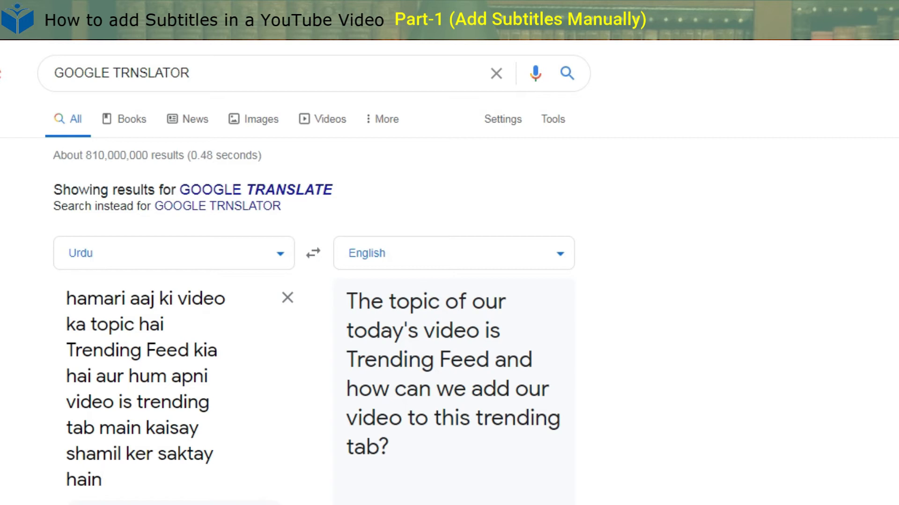
Copy the complete English translation of the sentence about the Trending Feed topic
drag(346, 293, 389, 449)
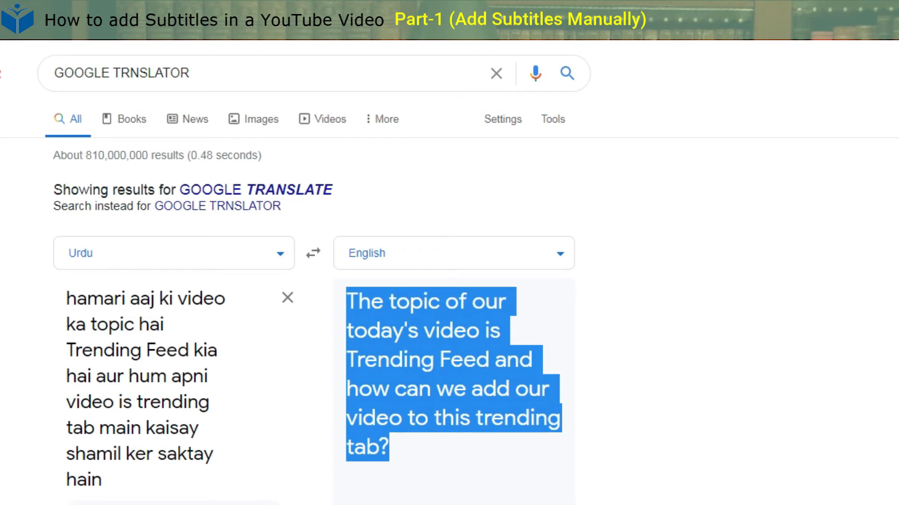
right_click(419, 419)
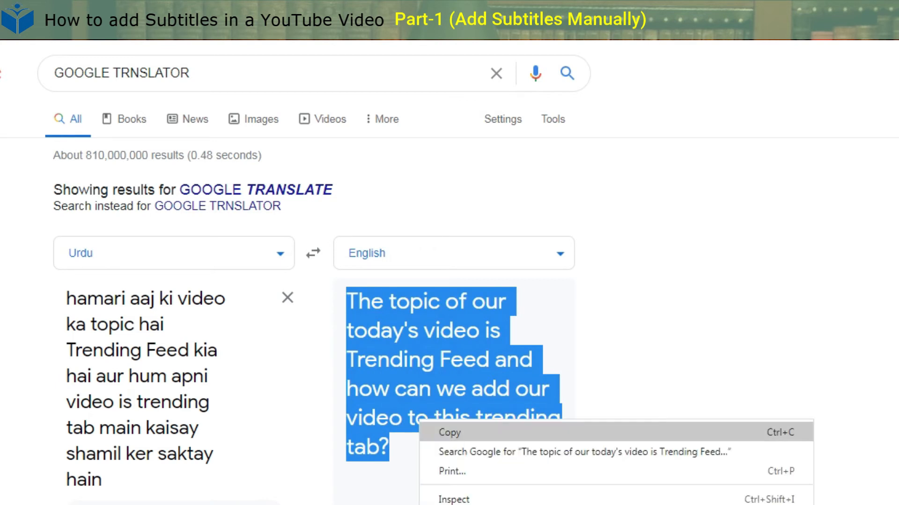
click(450, 432)
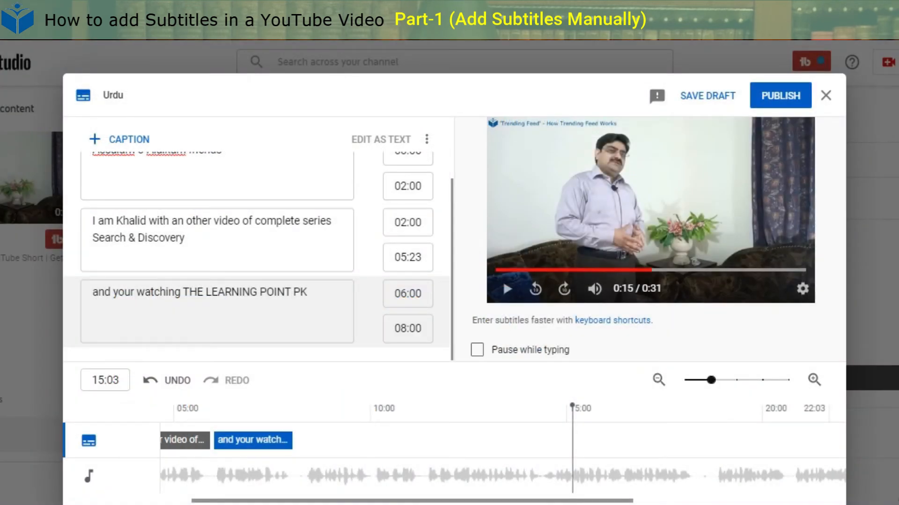
Add a fourth caption to the Urdu subtitles with the copied translation and move it on the timeline to start at 08:09
click(93, 139)
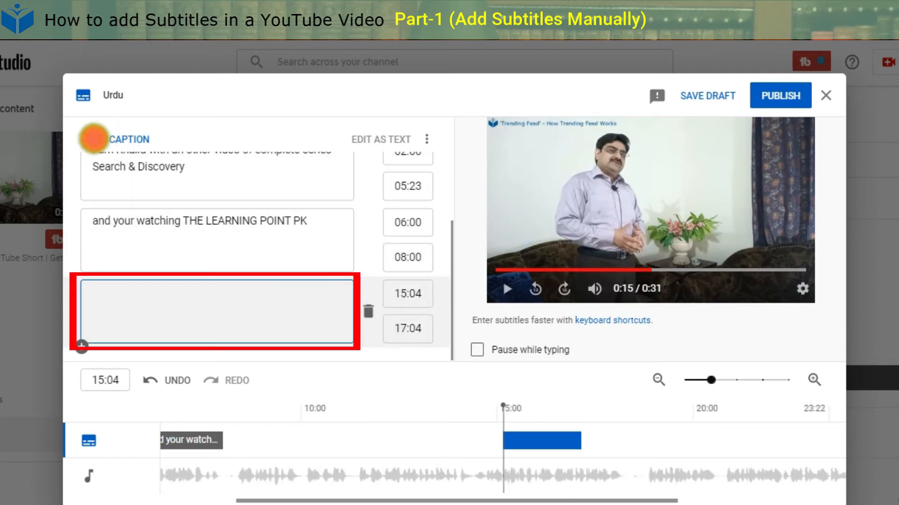
right_click(228, 317)
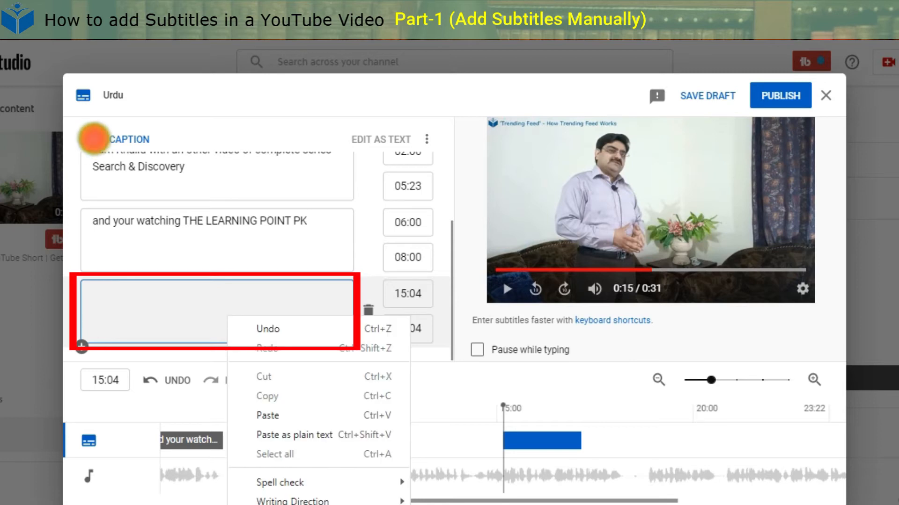
click(281, 415)
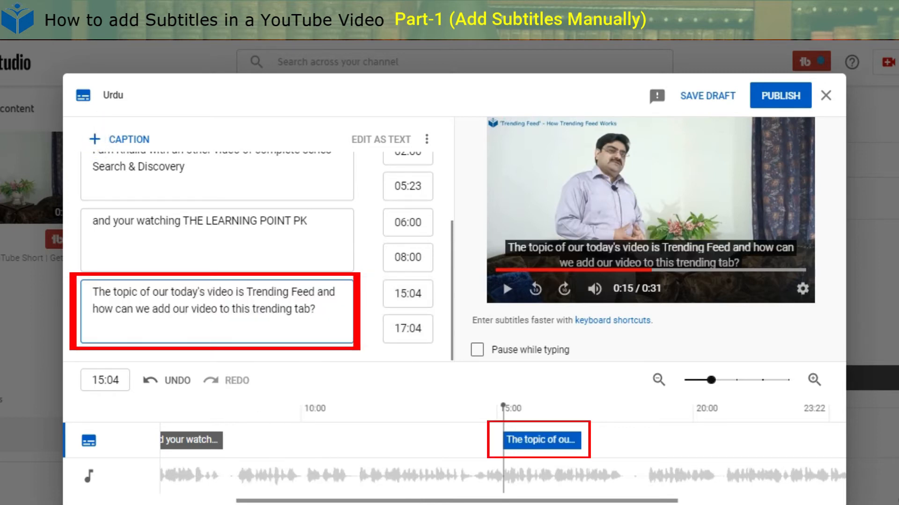
drag(542, 441, 276, 440)
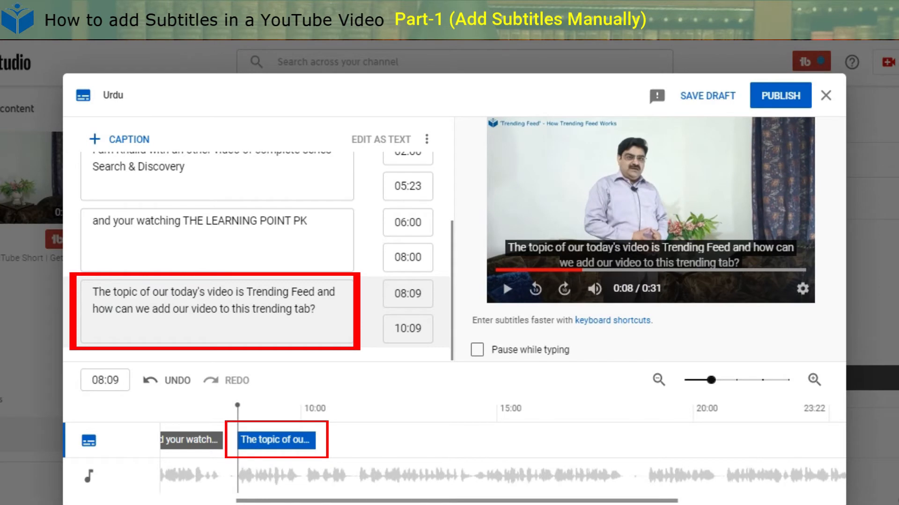
Insert "What is" before "Trending Feed" in the fourth caption and split off "and how can we add our video to this trending tab?" as a separate caption
click(507, 289)
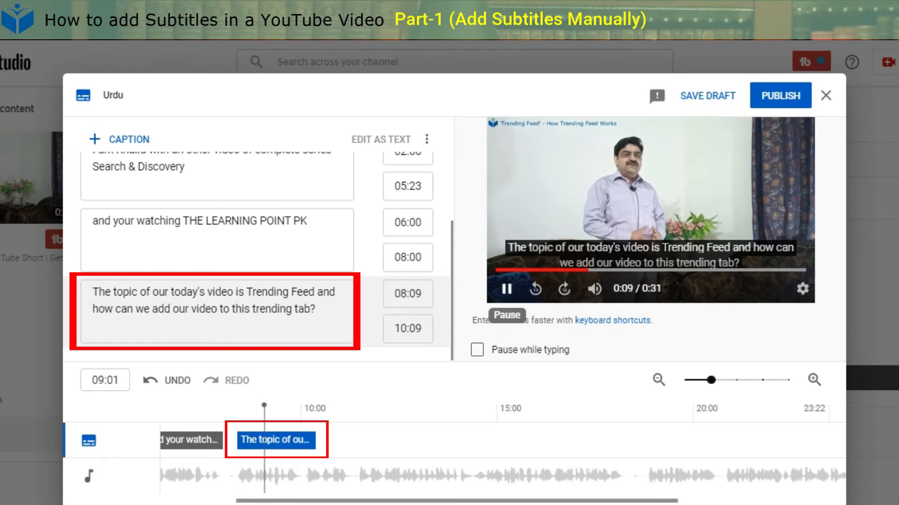
click(503, 280)
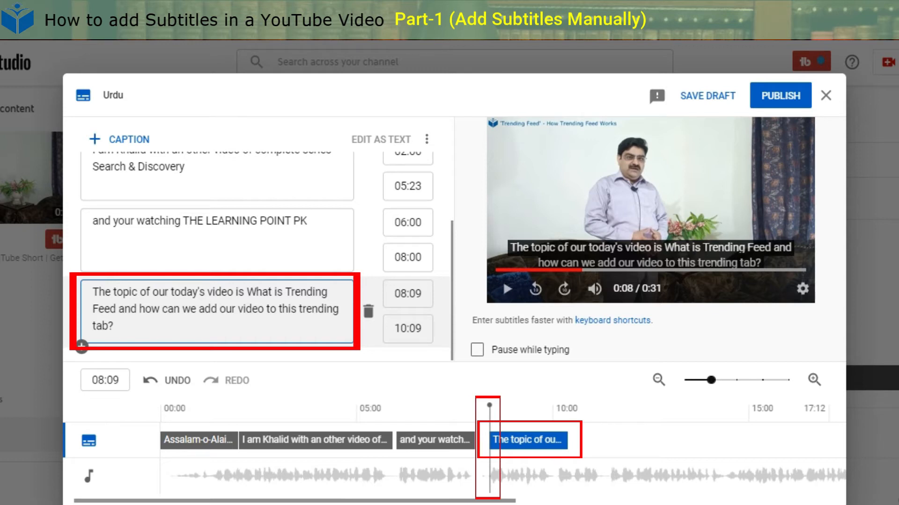
key(Return)
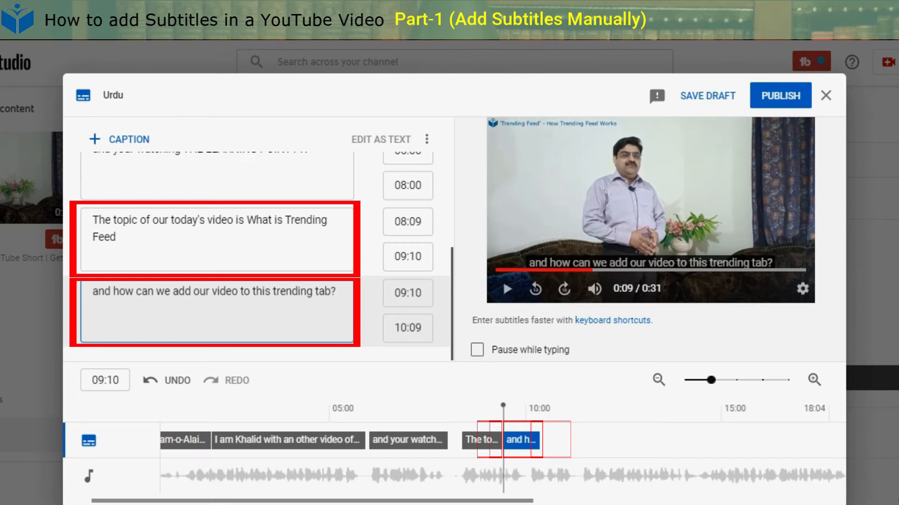
Move the split-off fifth caption to start at 11:13 and extend the fourth caption's end time to 11:09 to match its speech
click(117, 238)
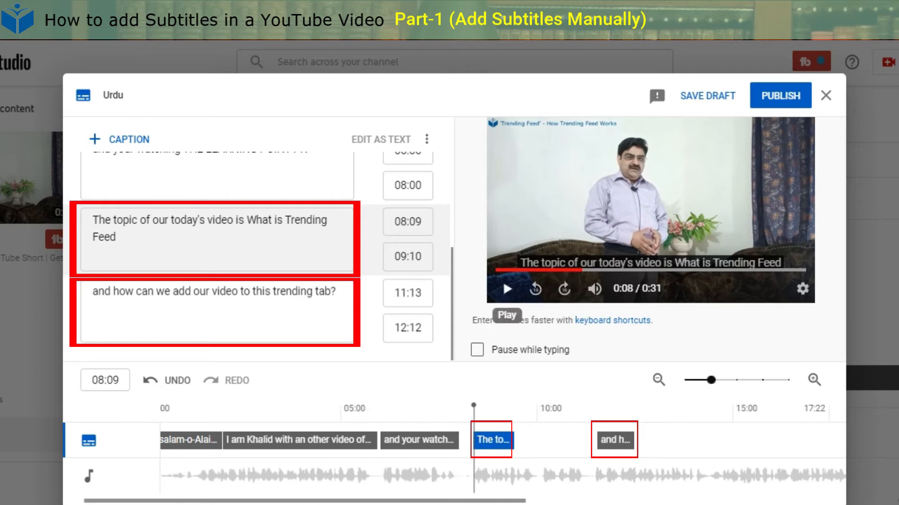
click(503, 280)
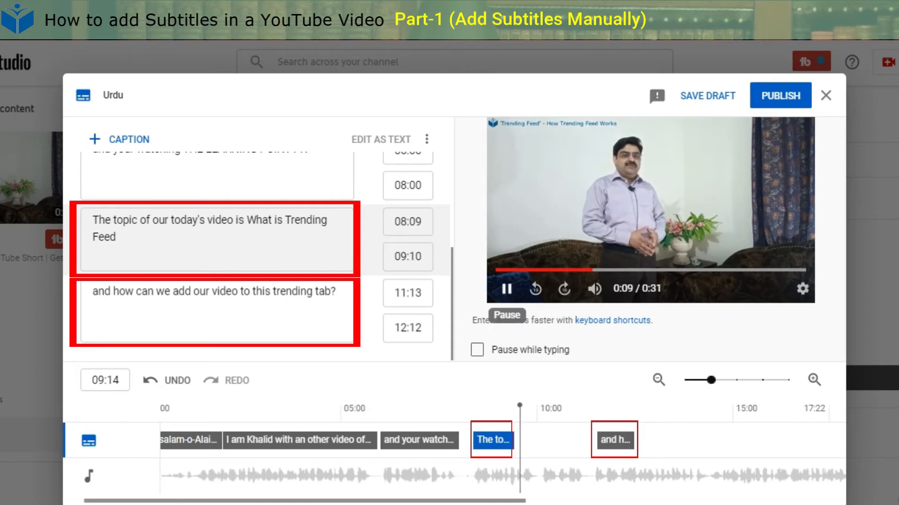
click(503, 280)
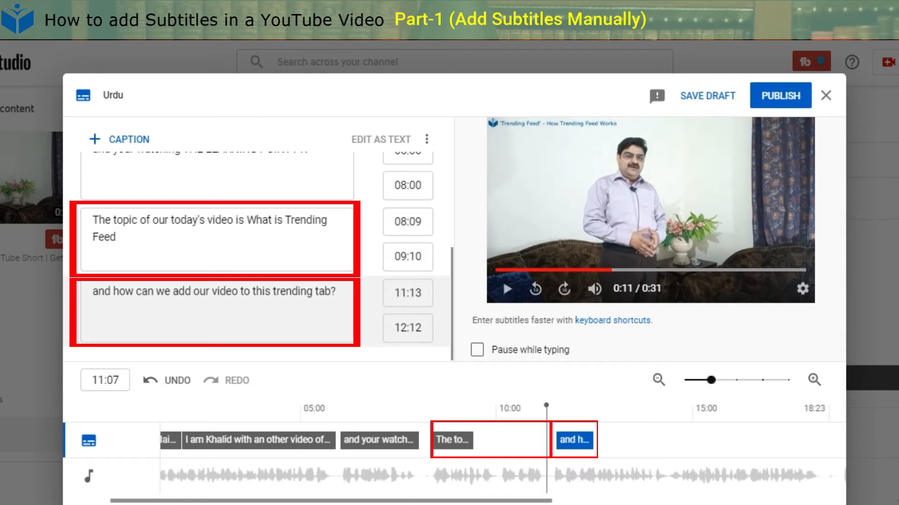
click(453, 441)
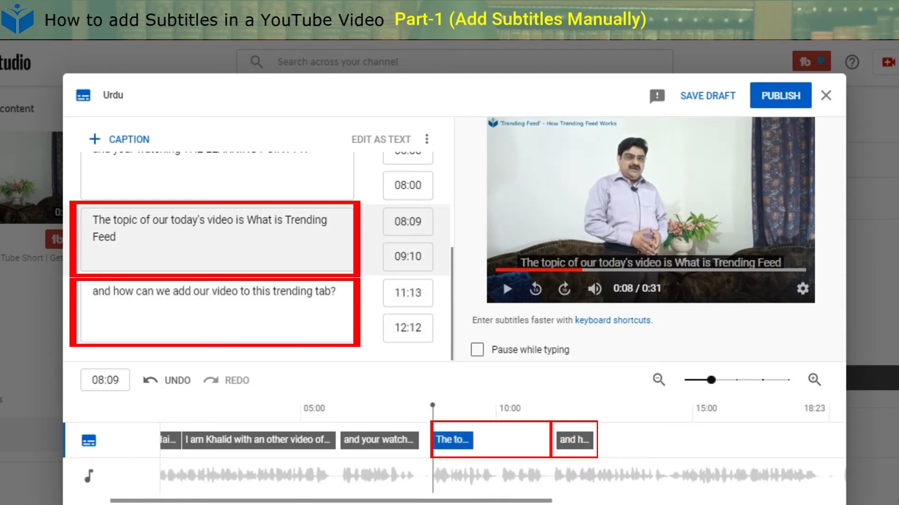
drag(473, 441, 537, 440)
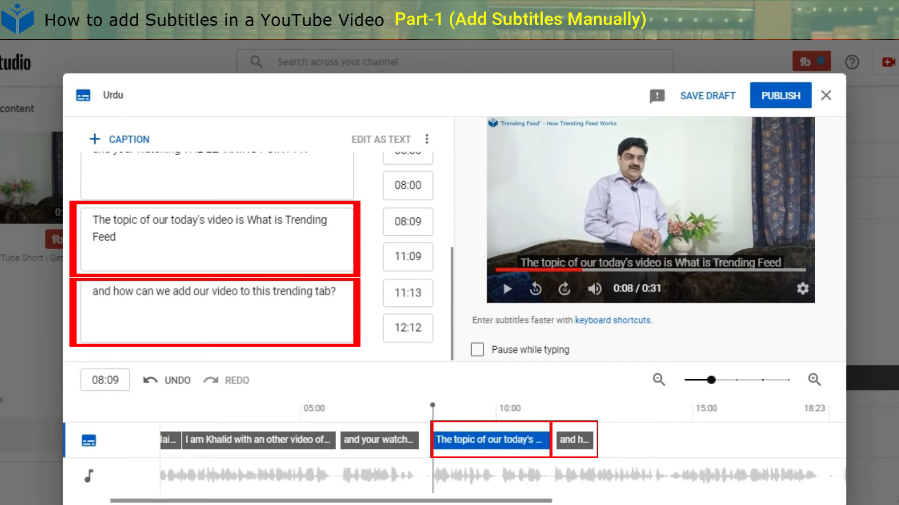
Play the fifth caption's speech from 11:13 and place the playhead where it ends, at 14:09
click(574, 441)
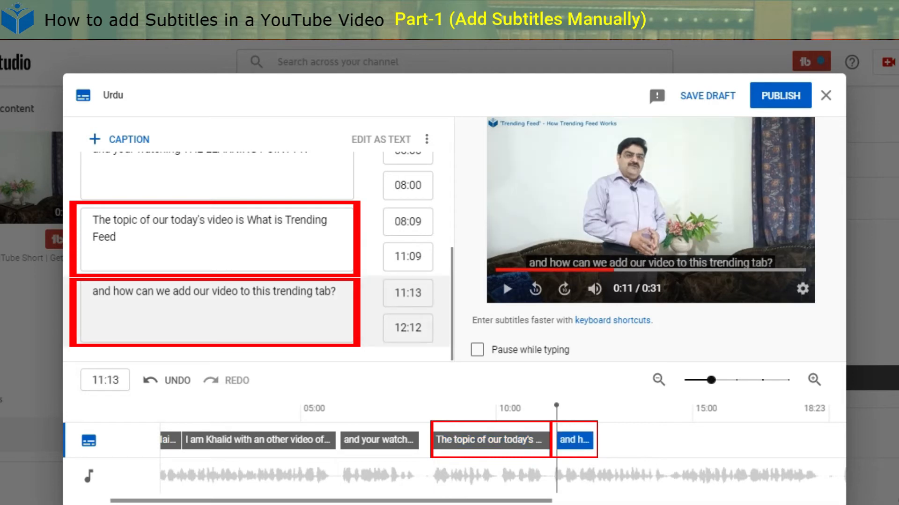
click(505, 288)
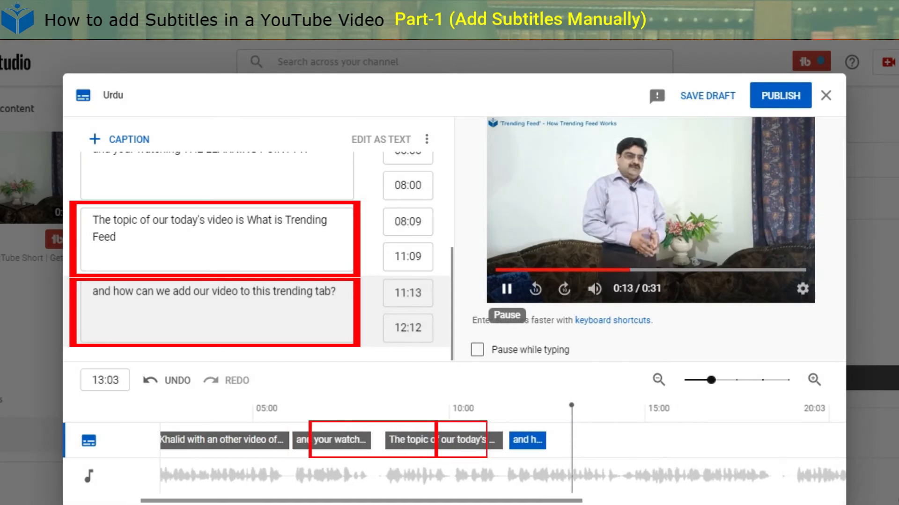
key(space)
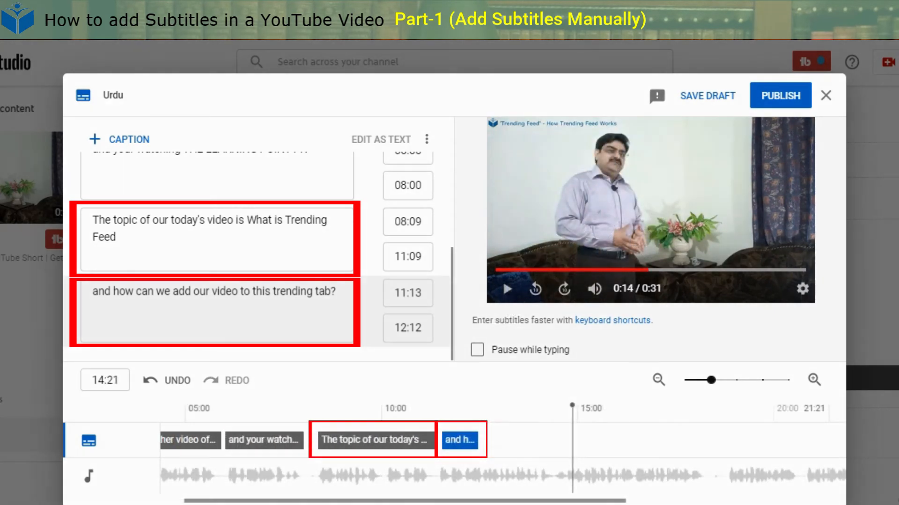
key(Left)
key(Left)
key(Left)
key(Left)
key(Left)
key(Left)
key(Left)
key(Left)
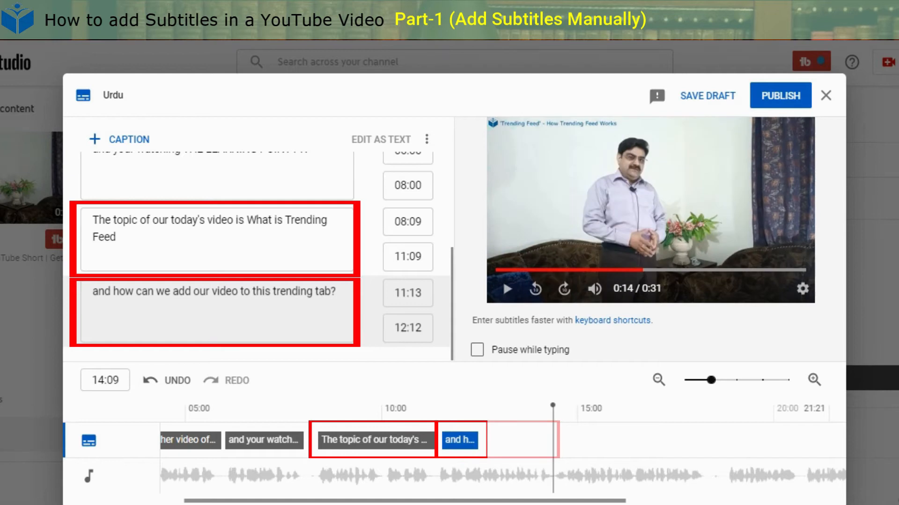
Extend the fifth caption's end time to 14:11 and play it back to check the timing
click(460, 440)
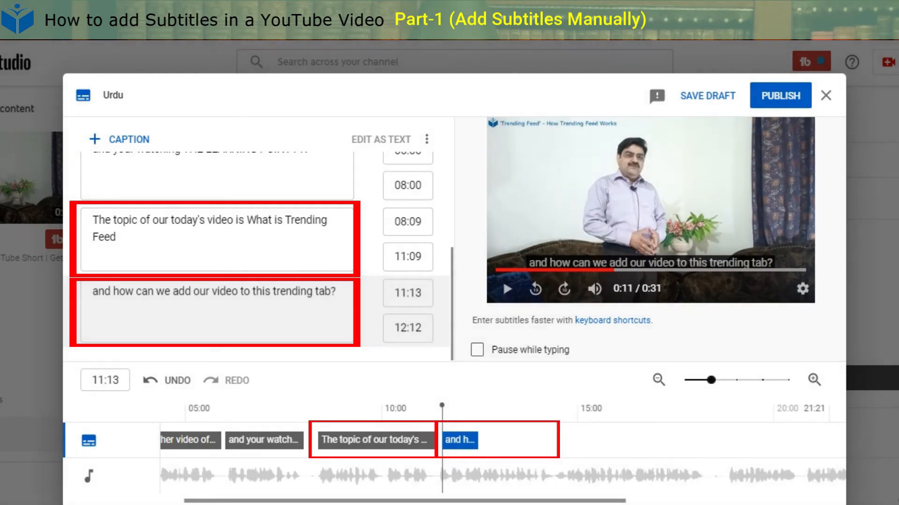
drag(529, 440, 555, 440)
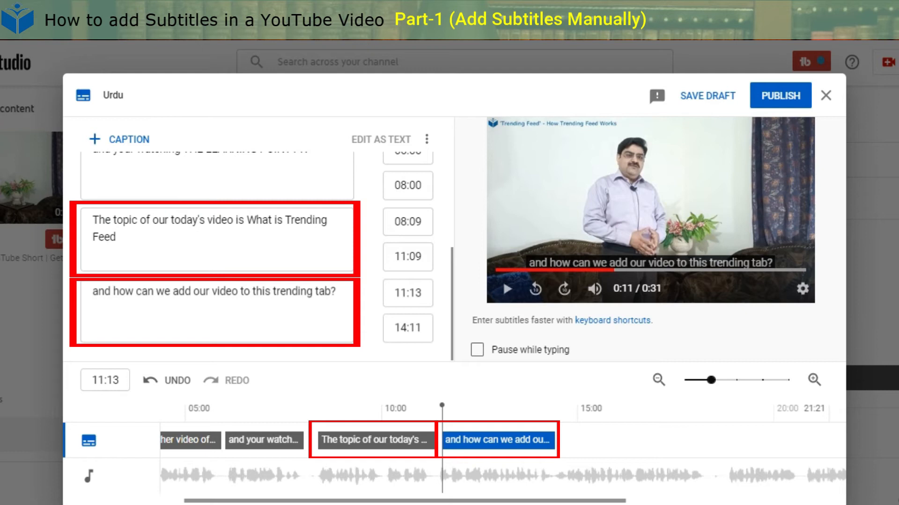
click(507, 289)
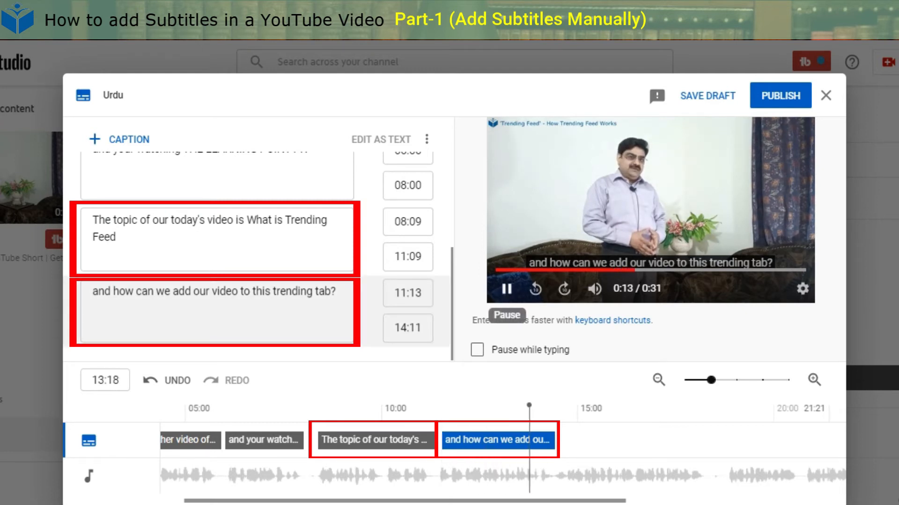
Pause the video preview after checking the fifth caption's timing against its speech
click(507, 288)
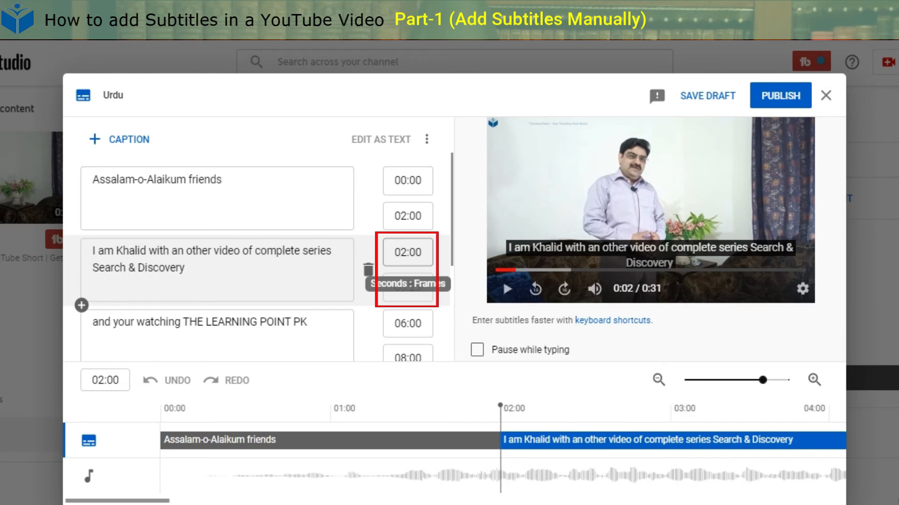
Set the second caption's end time to 05:15, and extend its end on the timeline toward the third caption's start
click(394, 253)
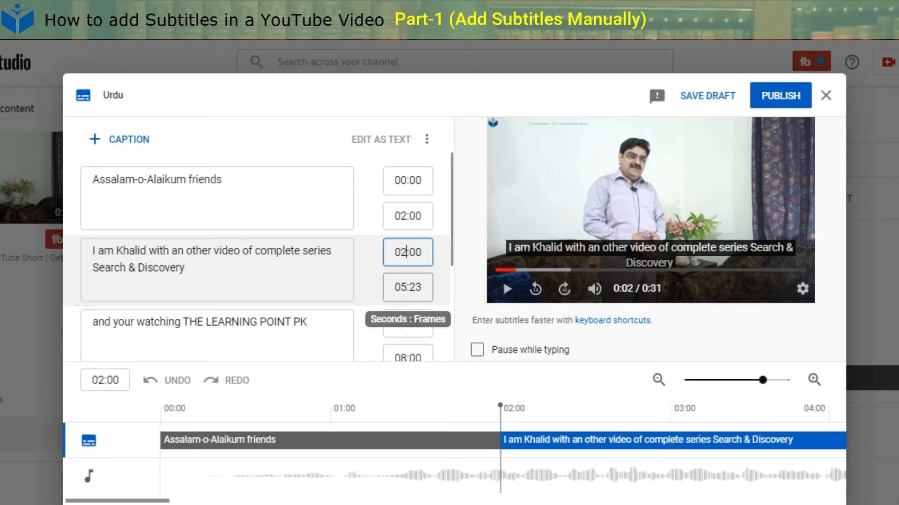
click(416, 287)
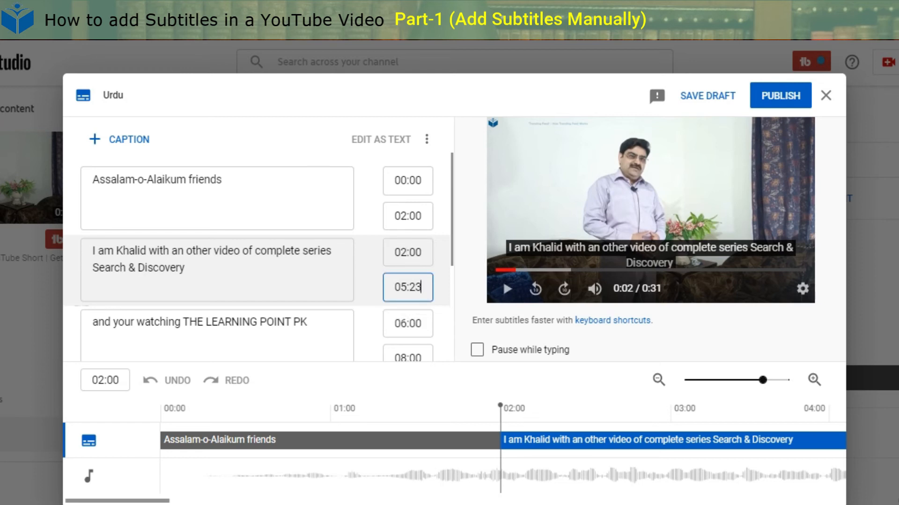
key(BackSpace)
key(BackSpace)
text(15)
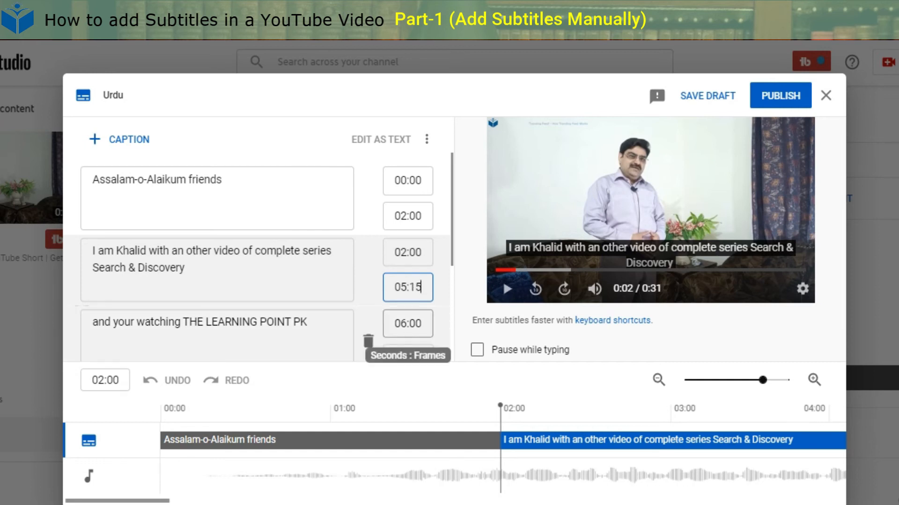
click(407, 323)
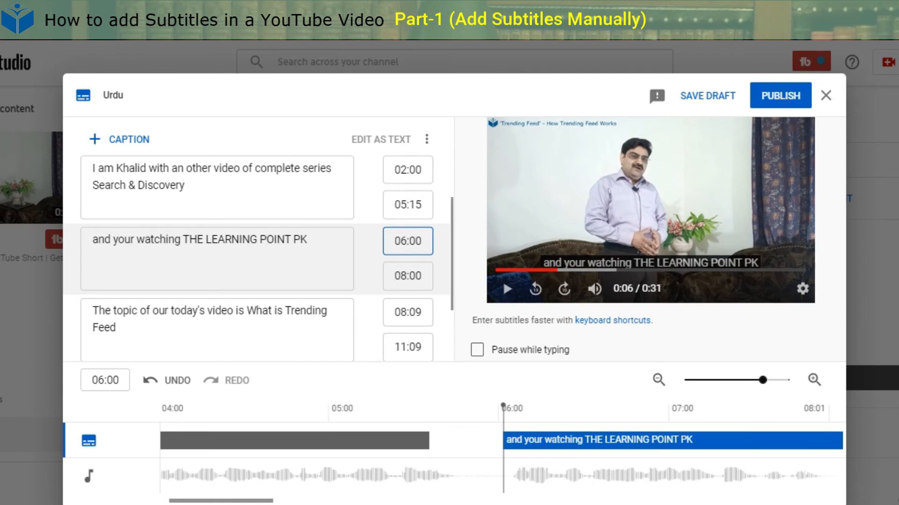
drag(429, 440, 475, 440)
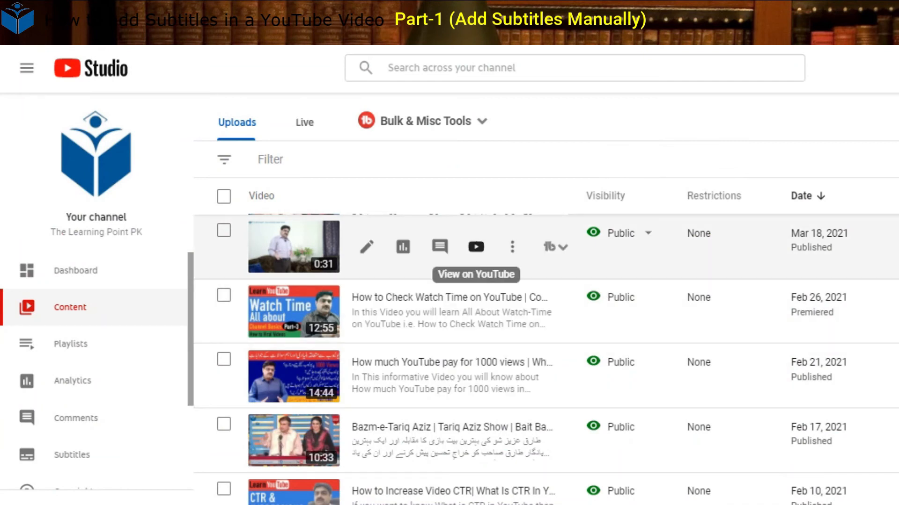
Open the 0:31 video dated Mar 18, 2021 on YouTube and pause it on the second caption to check its subtitles
click(476, 247)
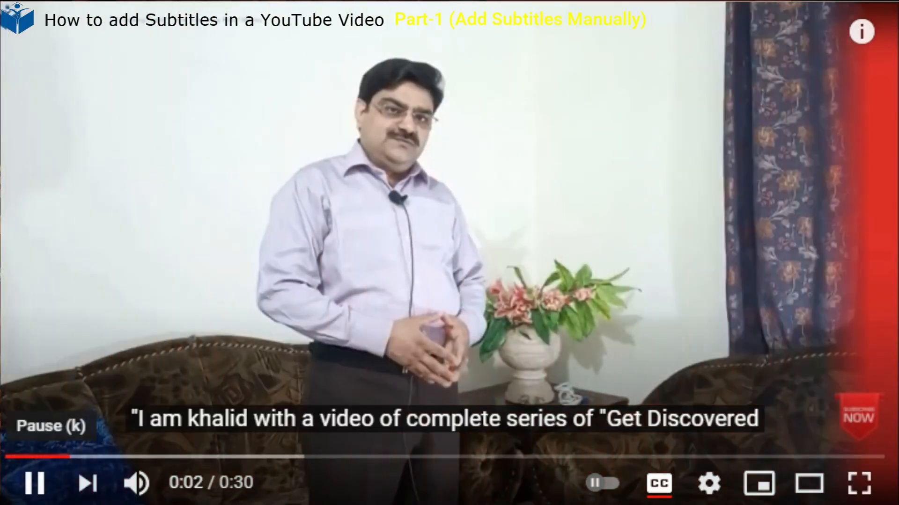
click(34, 484)
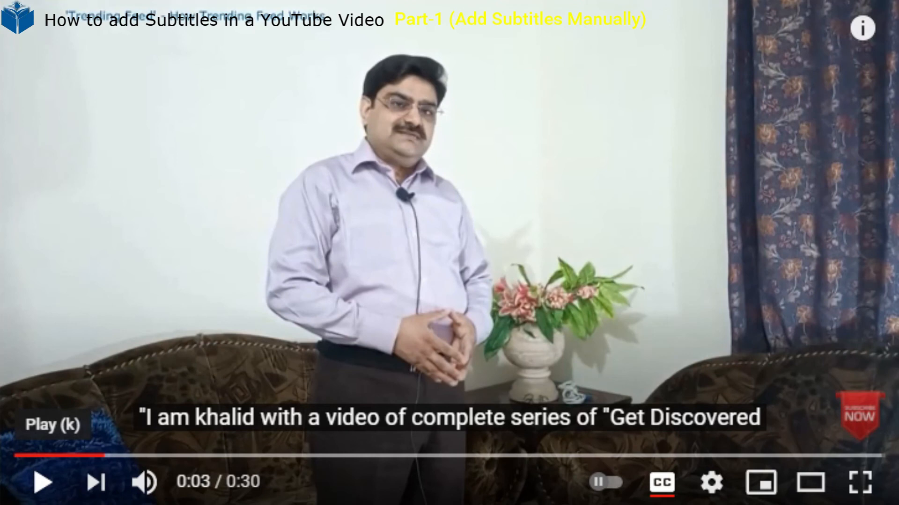